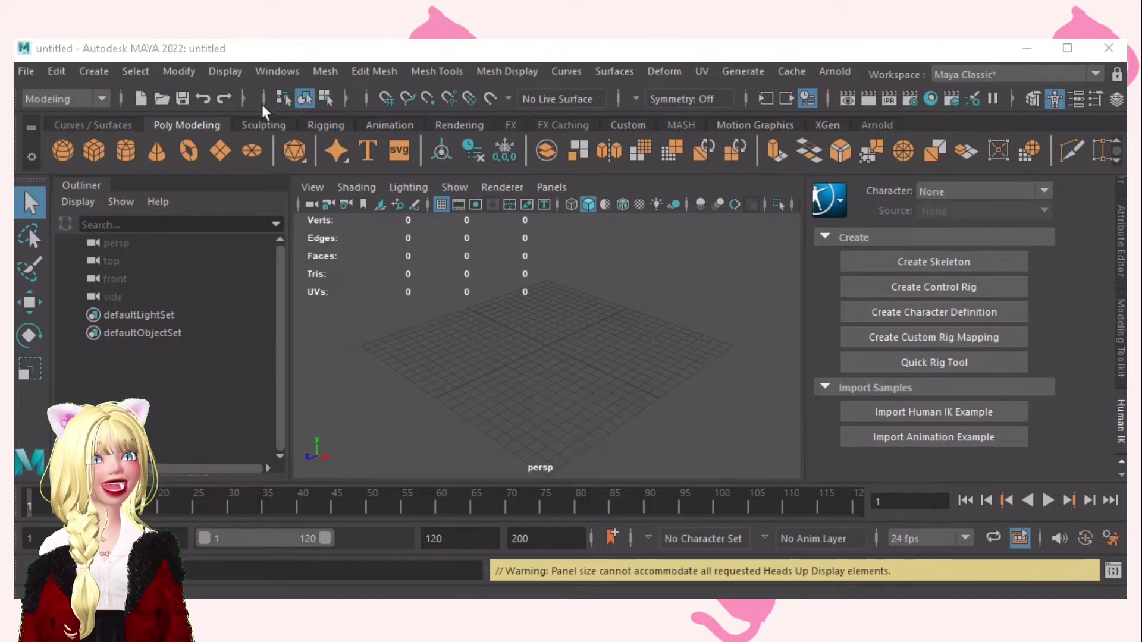
Find the Poly Count option among the heads-up display settings and examine the viewport's vertex, edge, face, triangle and UV statistics
left_click(277, 70)
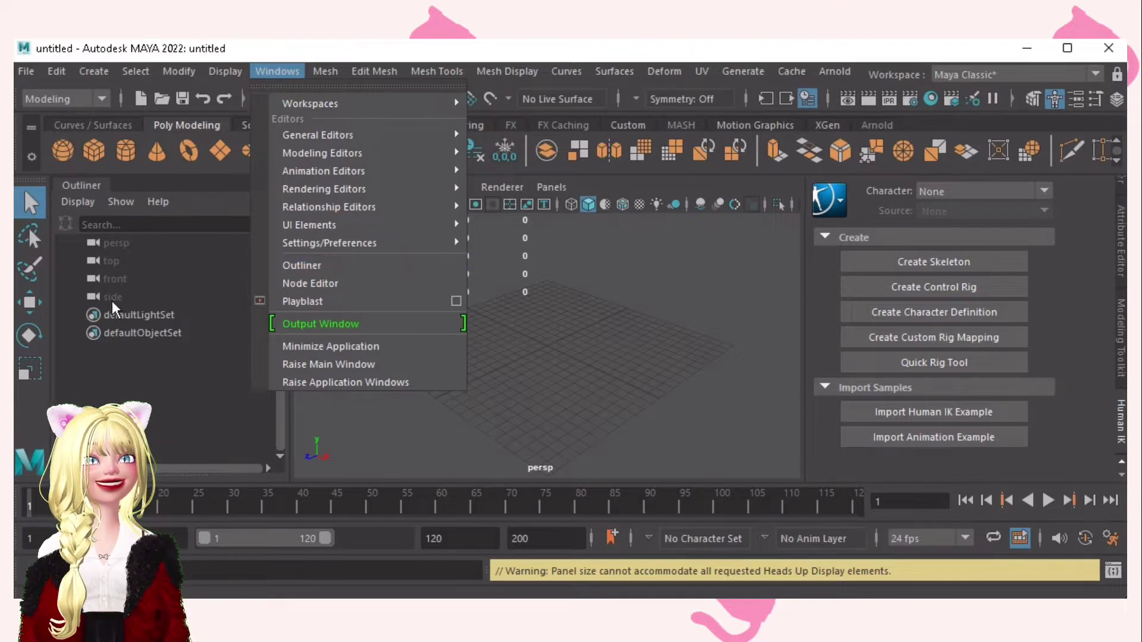
left_click(589, 362)
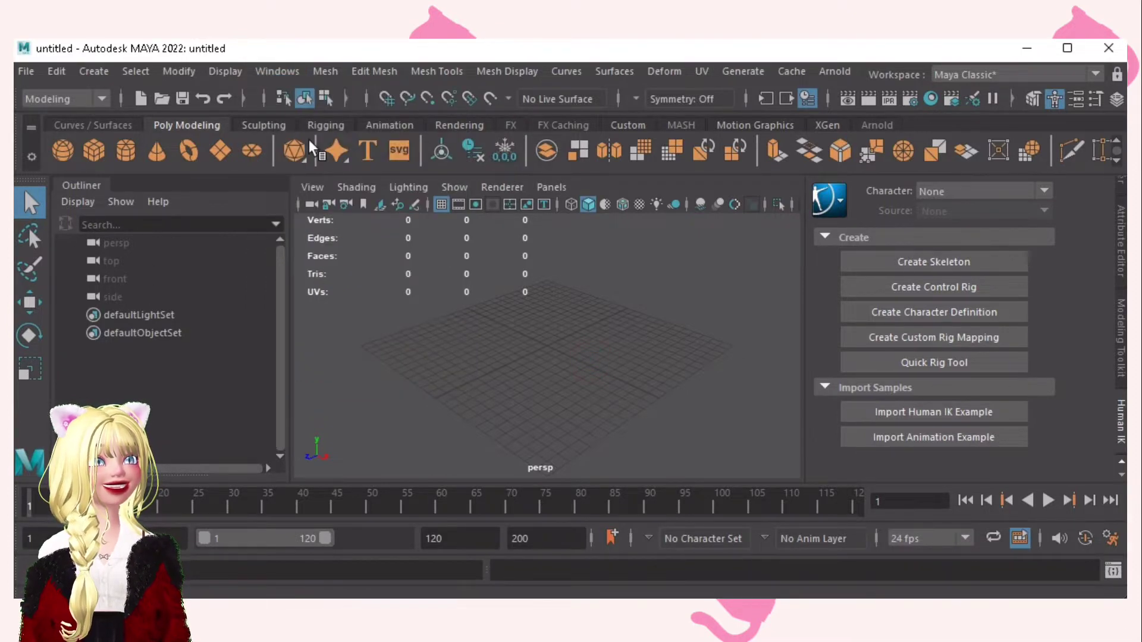
left_click(237, 72)
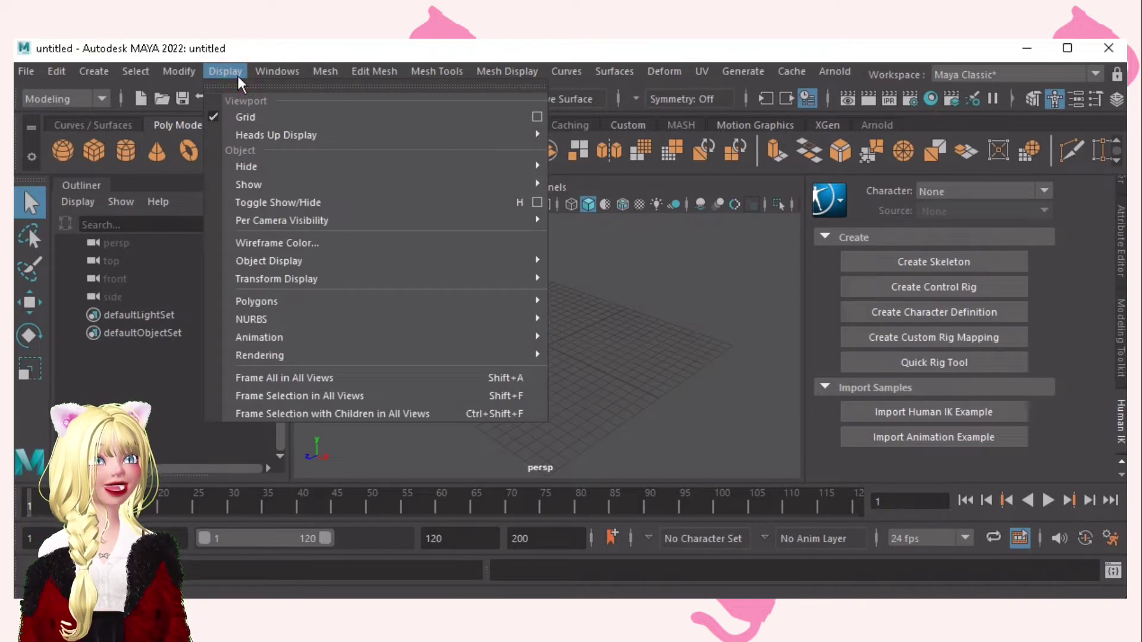
mouse_move(515, 137)
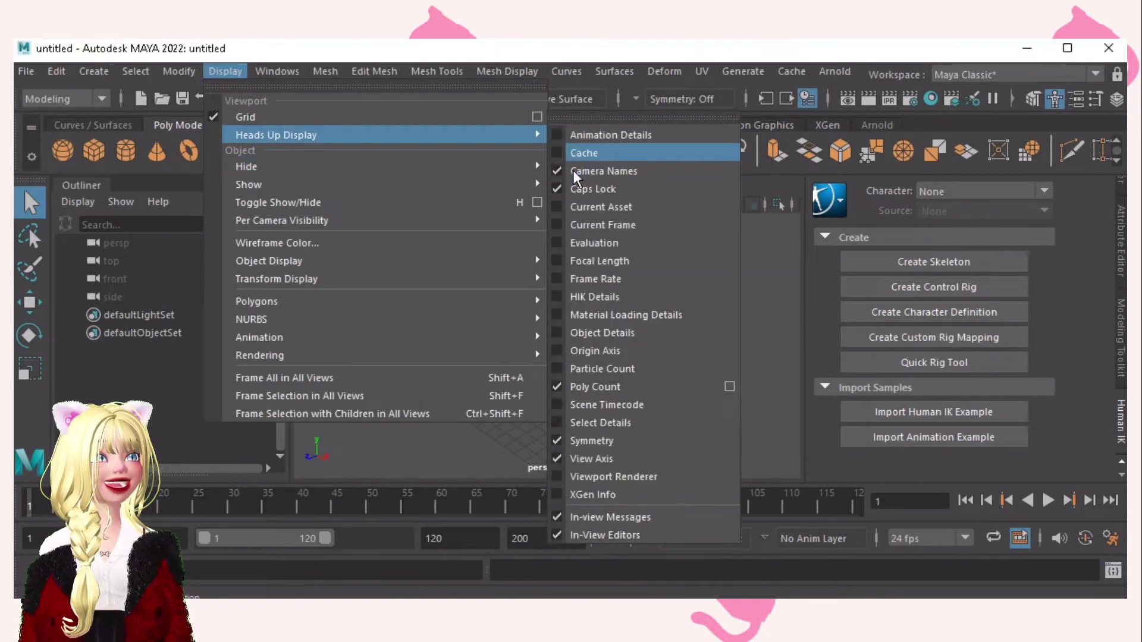
left_click(595, 387)
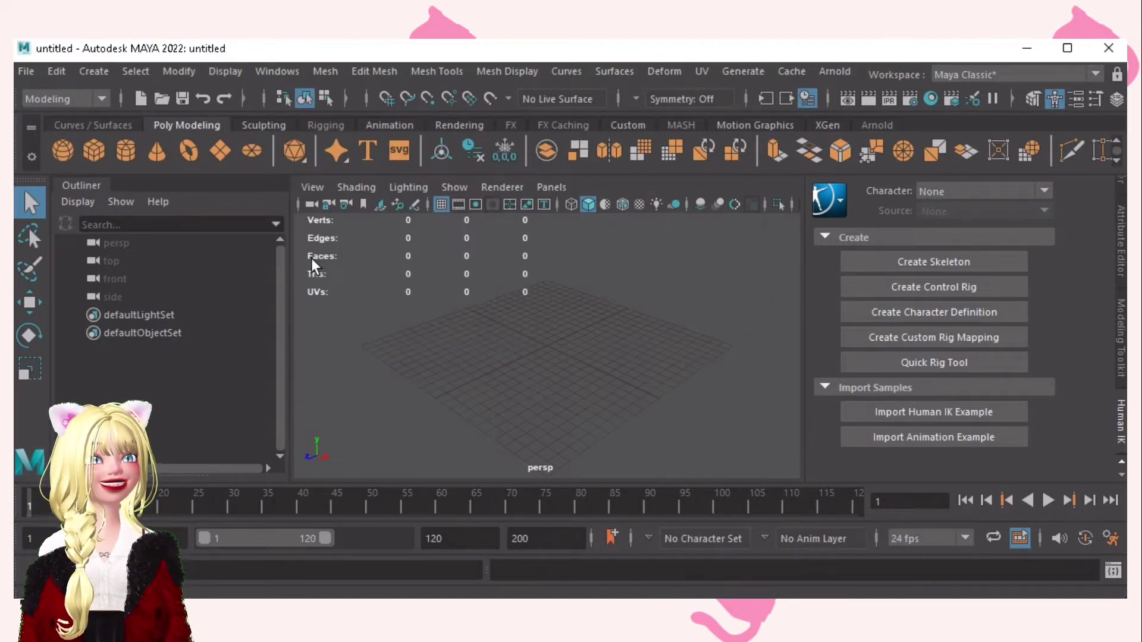
left_click(311, 260)
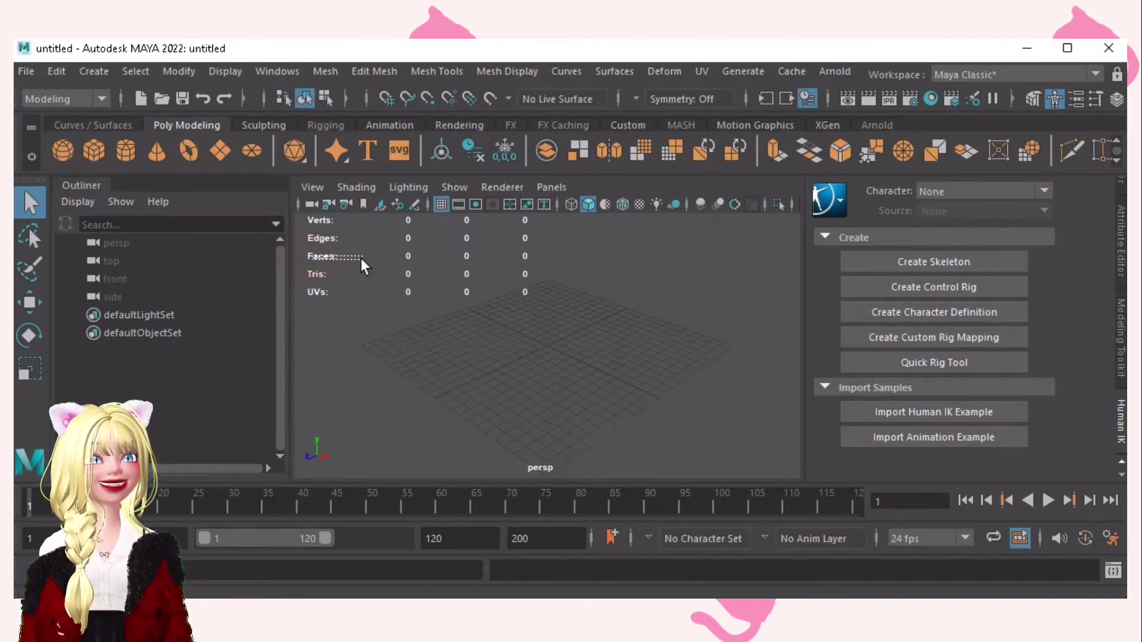
left_click_drag(307, 269, 339, 278)
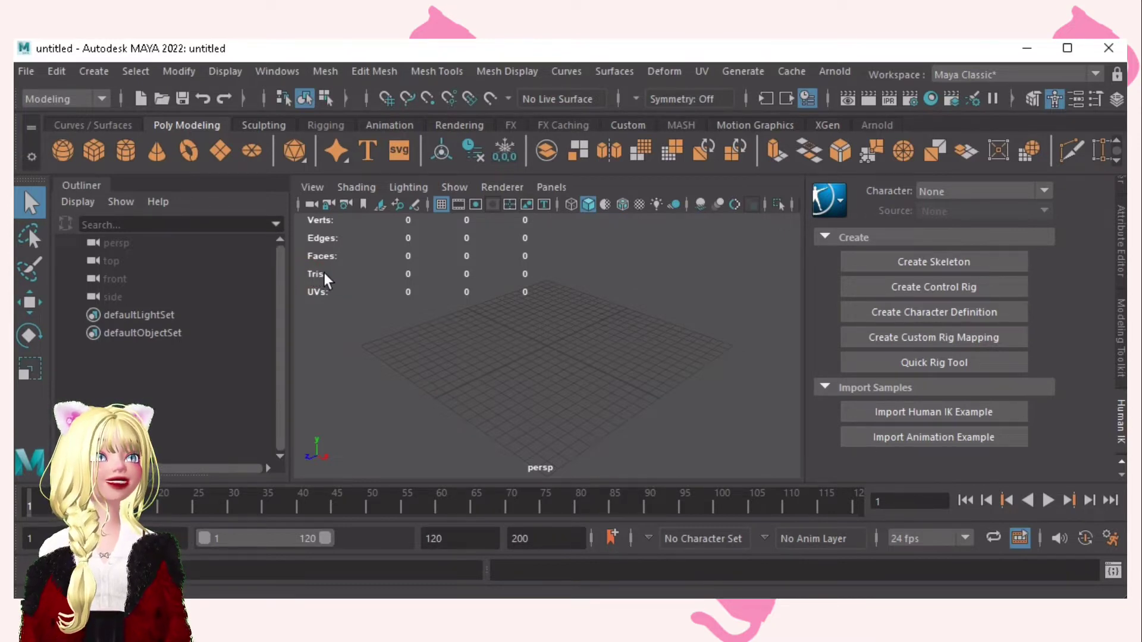
left_click_drag(308, 270, 538, 280)
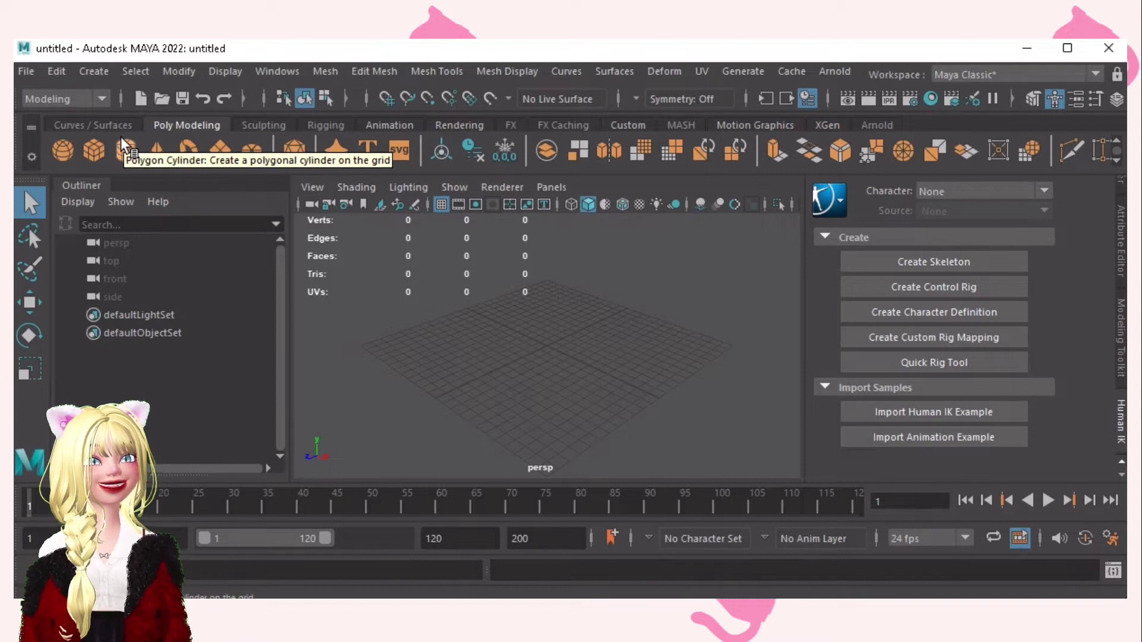
Create a polygon cube on the grid
left_click(94, 151)
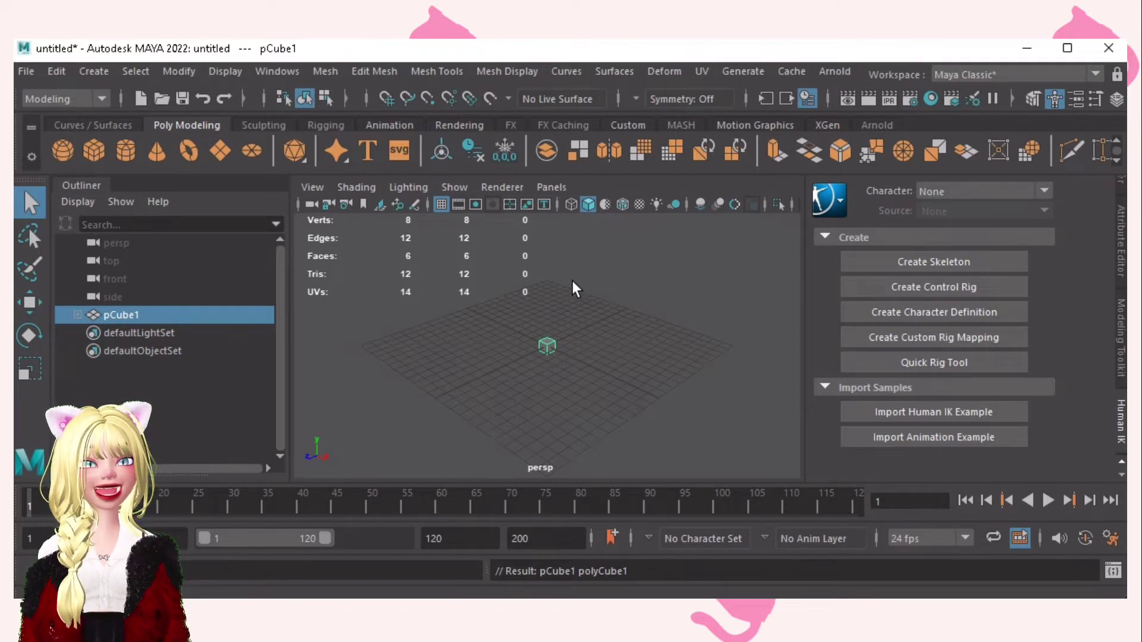
Examine the cube from different angles and distances in the perspective view
left_click_drag(523, 295, 648, 285, "alt")
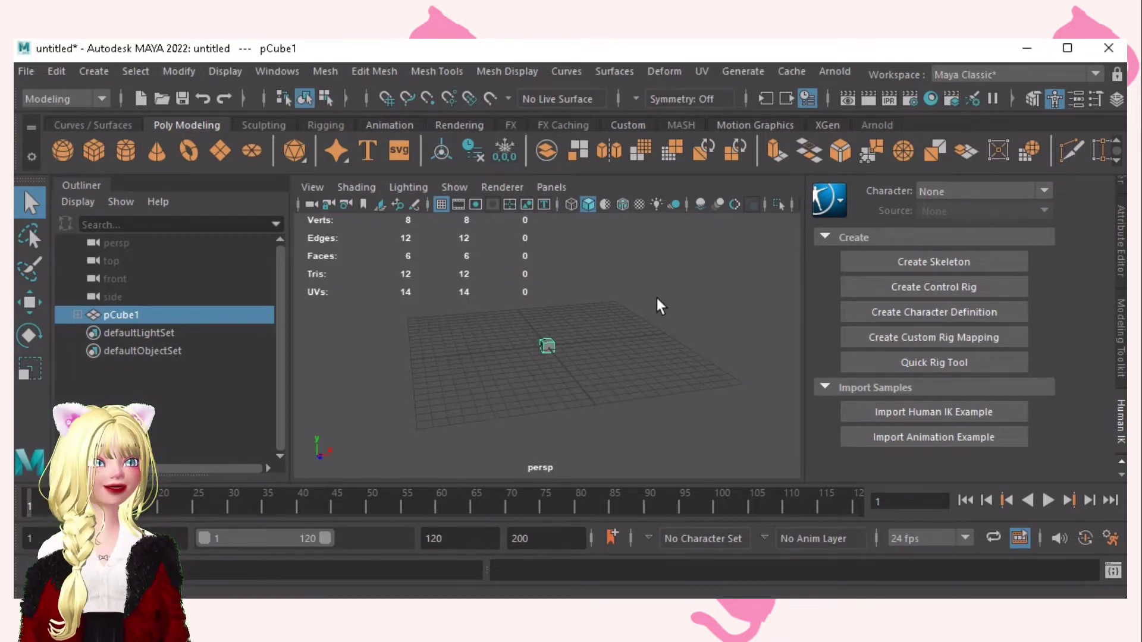
left_click_drag(637, 334, 500, 310, "alt")
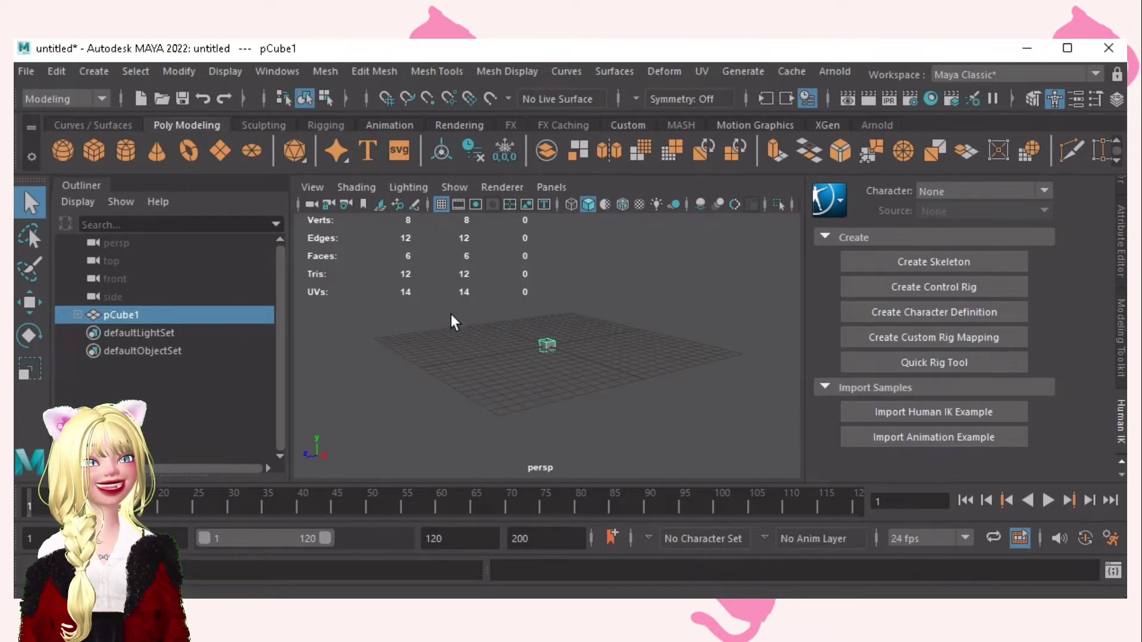
right_click_drag(375, 313, 599, 360, "alt")
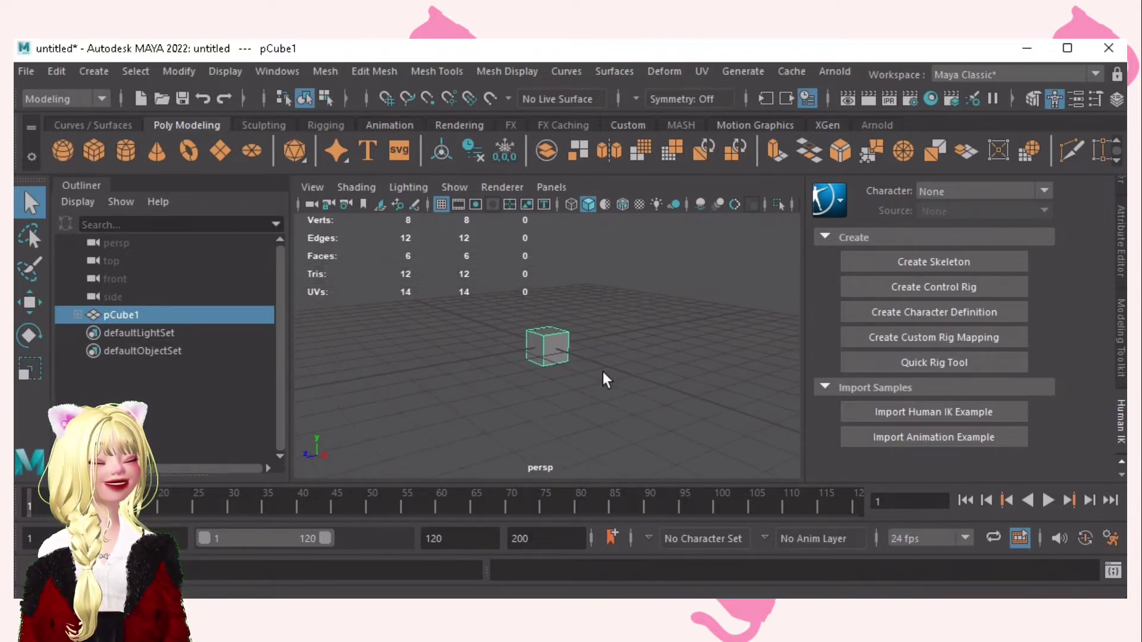
scroll(582, 351, "down", 4)
scroll(581, 351, "up", 6)
scroll(582, 351, "down", 2)
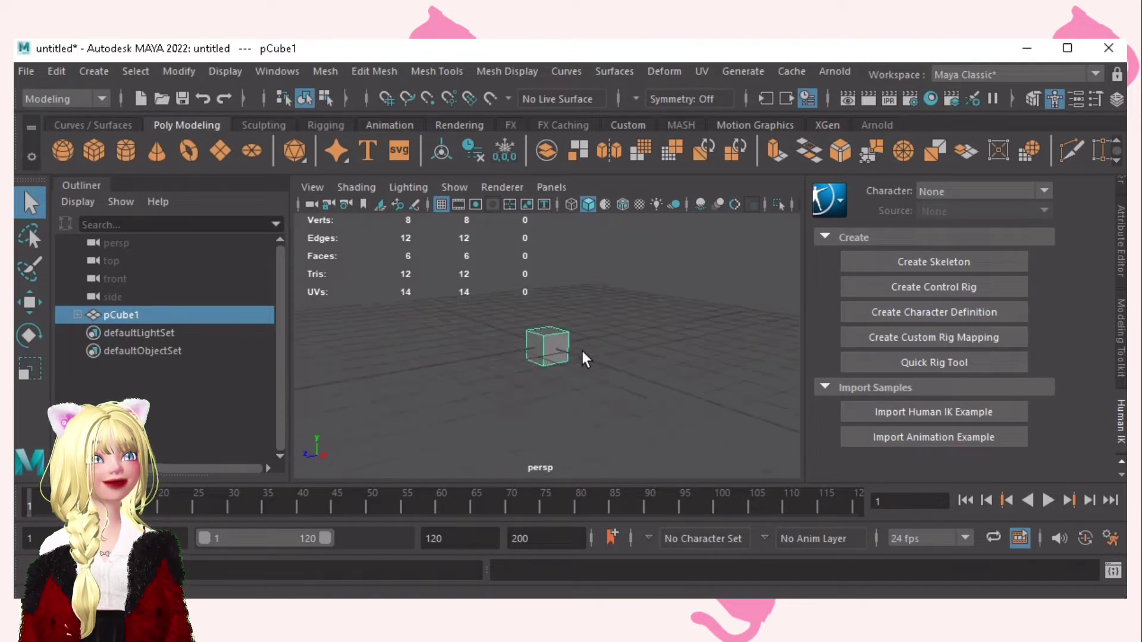
scroll(581, 351, "up", 4)
scroll(582, 351, "down", 2)
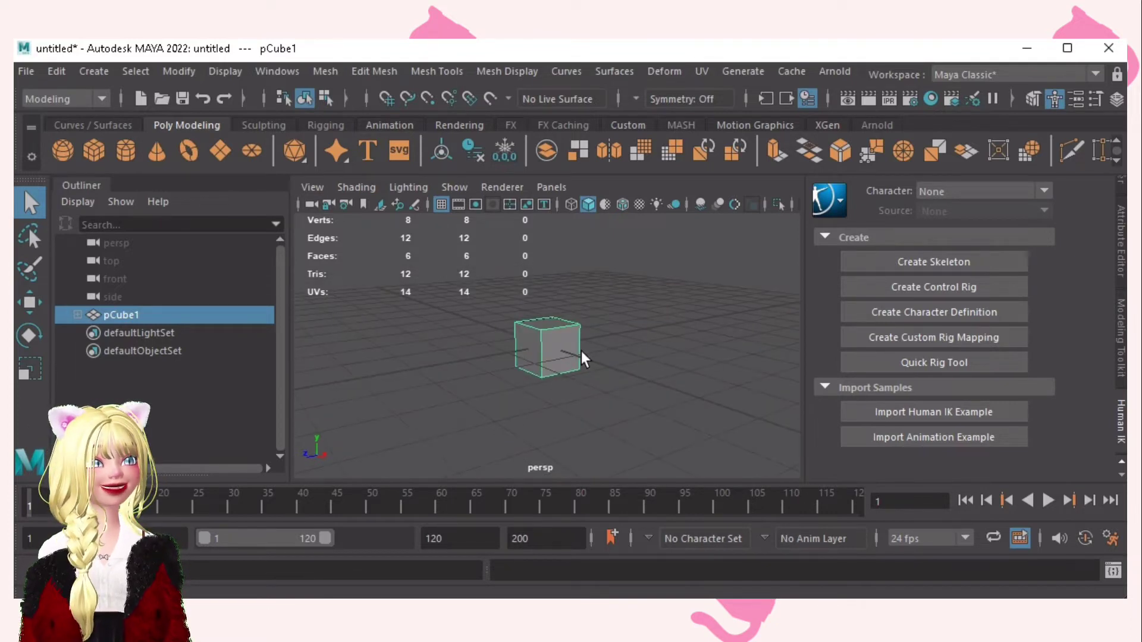
scroll(586, 363, "down", 5)
scroll(592, 368, "up", 4)
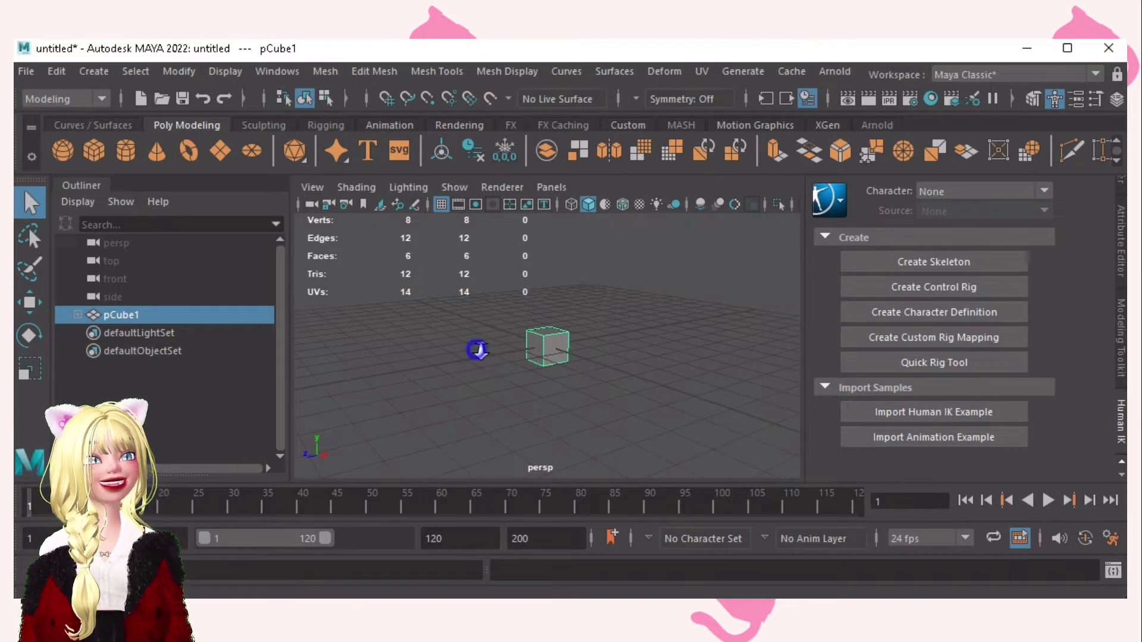
mouse_move(474, 347)
right_mouse_down("alt")
mouse_move(938, 392)
mouse_move(964, 367)
mouse_move(468, 346)
right_mouse_up("alt")
left_click_drag(511, 344, 554, 373, "alt")
scroll(546, 335, "down", 3)
right_click_drag(517, 363, 678, 389, "alt")
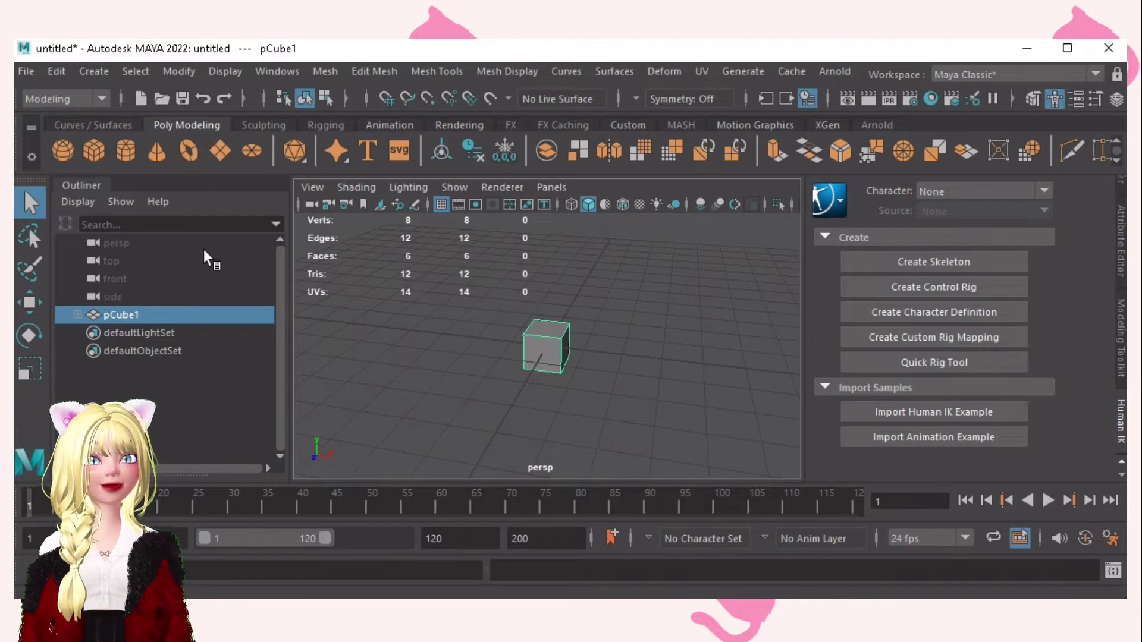
Practise selecting and deselecting the cube in the perspective view several times, leaving it deselected
left_click(544, 351)
left_click(664, 351)
left_click(550, 341)
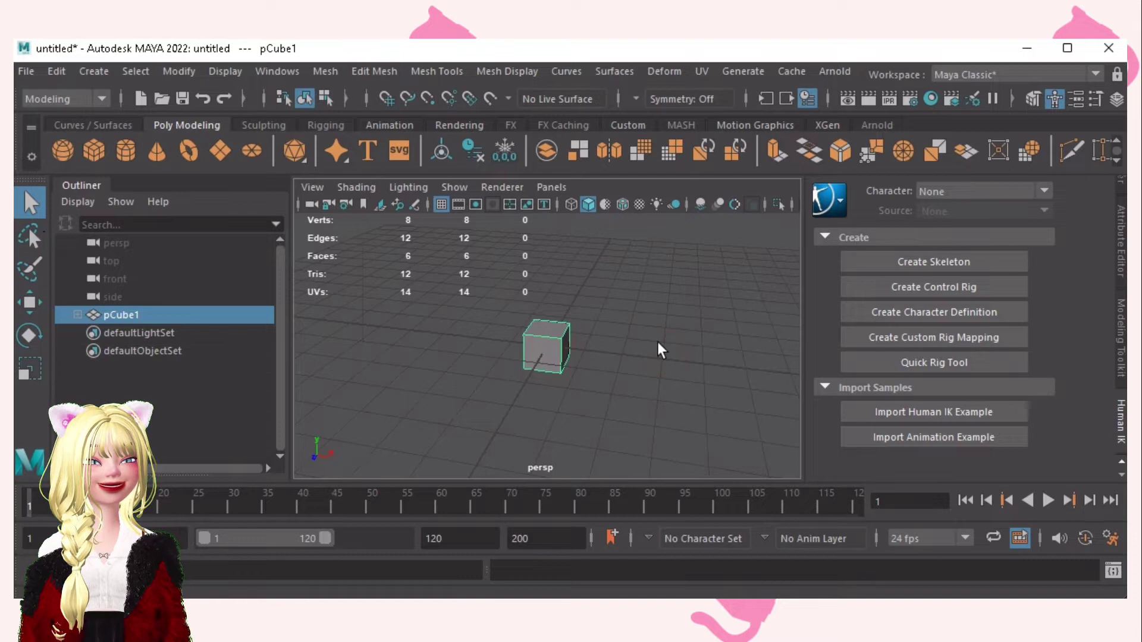
left_click(659, 350)
left_click(547, 351)
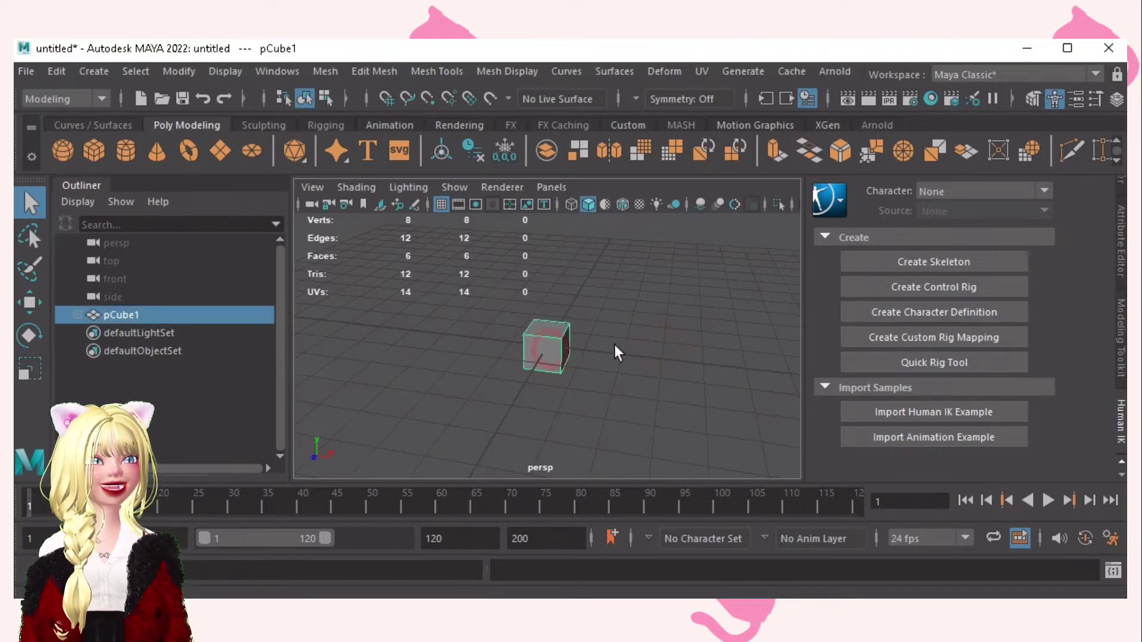
left_click(647, 345)
left_click(544, 345)
left_click(645, 342)
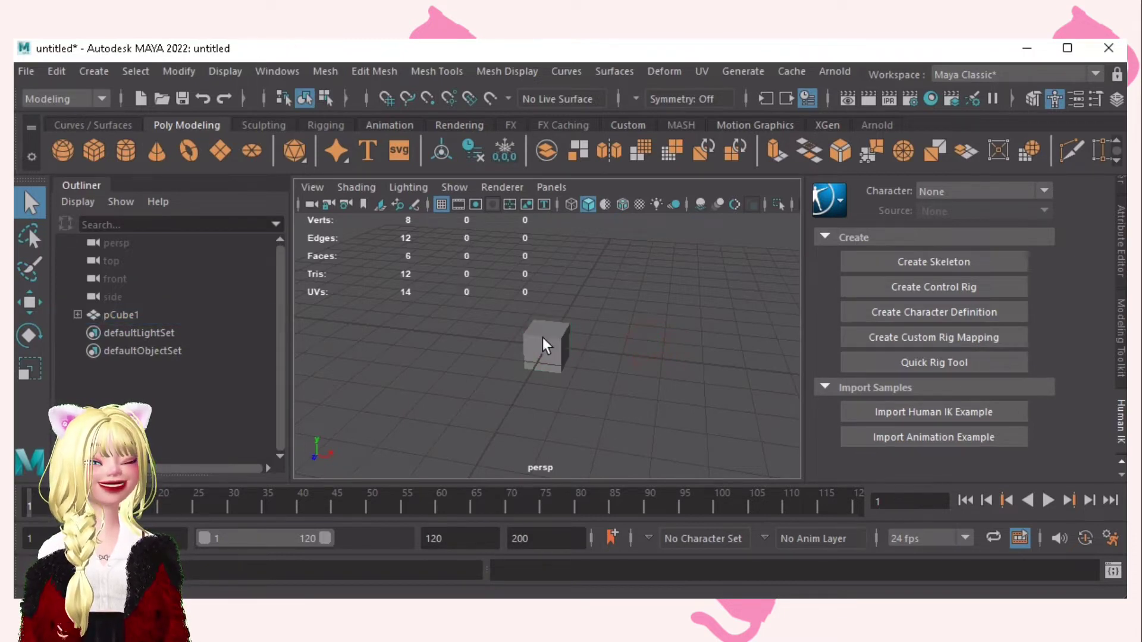
Select the cube and move it slightly upward above the grid with the Move tool
key("w")
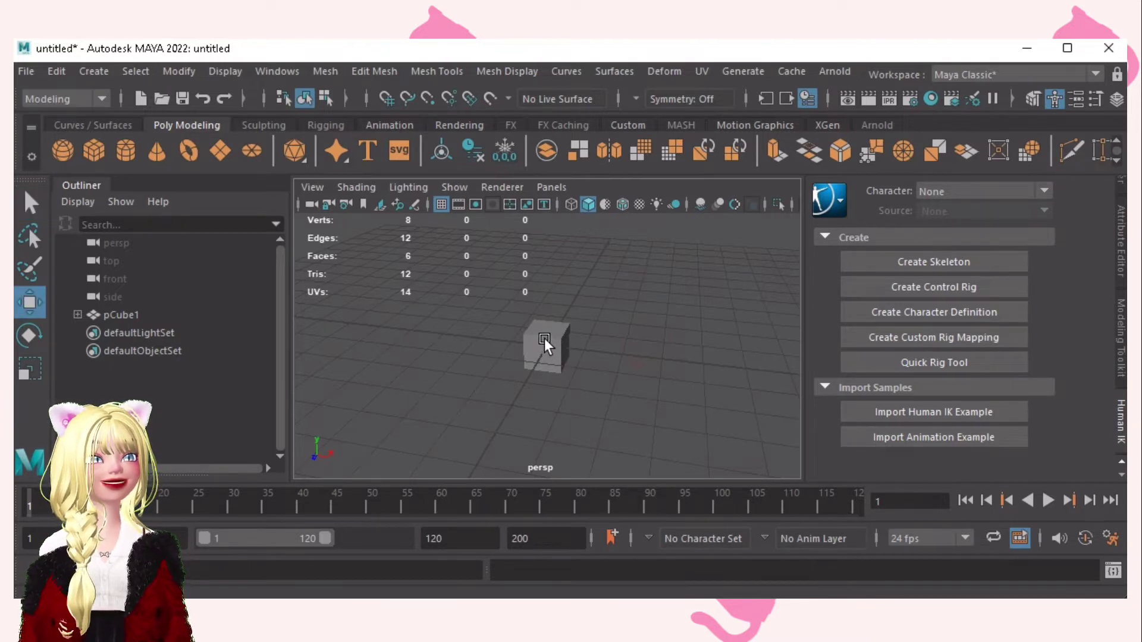
left_click(542, 342)
left_click_drag(579, 355, 551, 305)
left_click(579, 333)
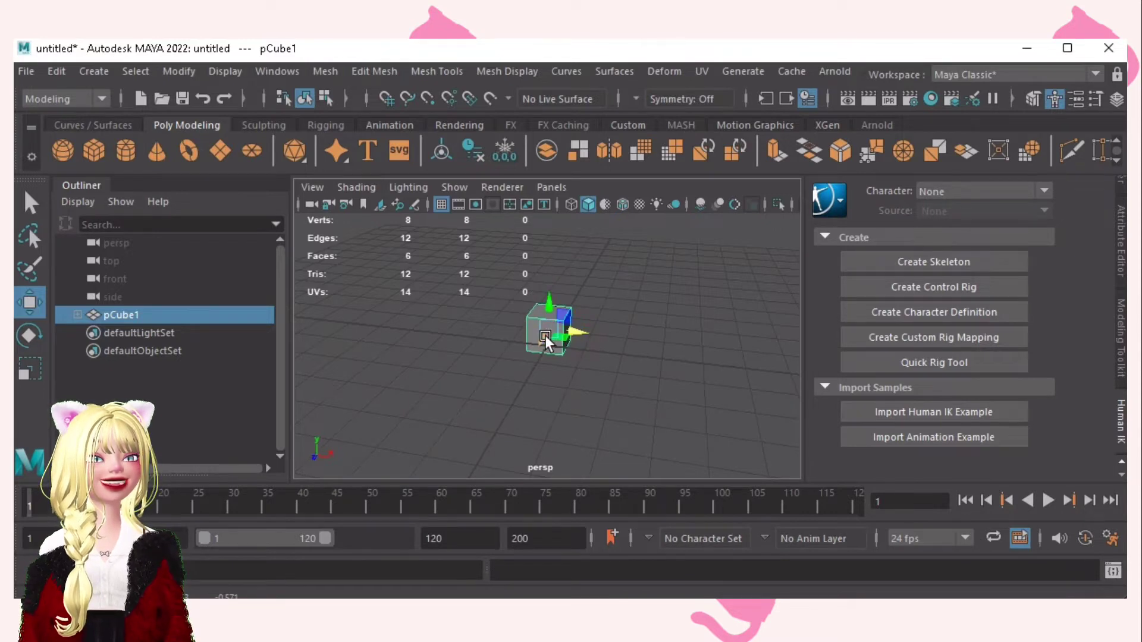
Rotate the cube slightly around its axes with the Rotate tool
key("e")
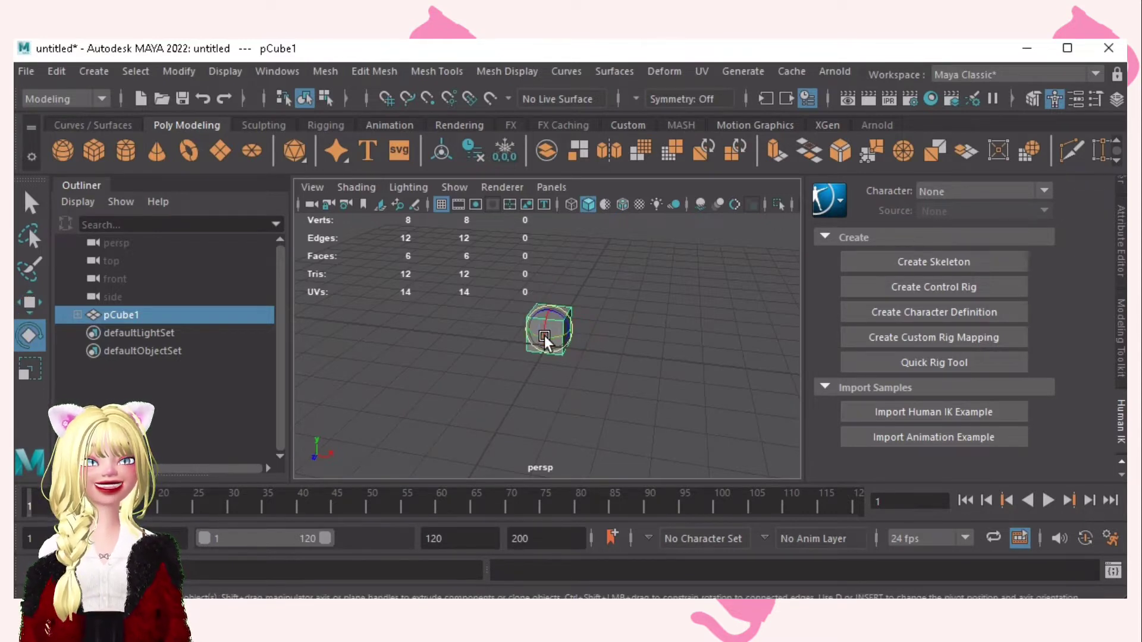
mouse_move(544, 334)
left_mouse_down()
mouse_move(546, 317)
mouse_move(543, 336)
left_mouse_up()
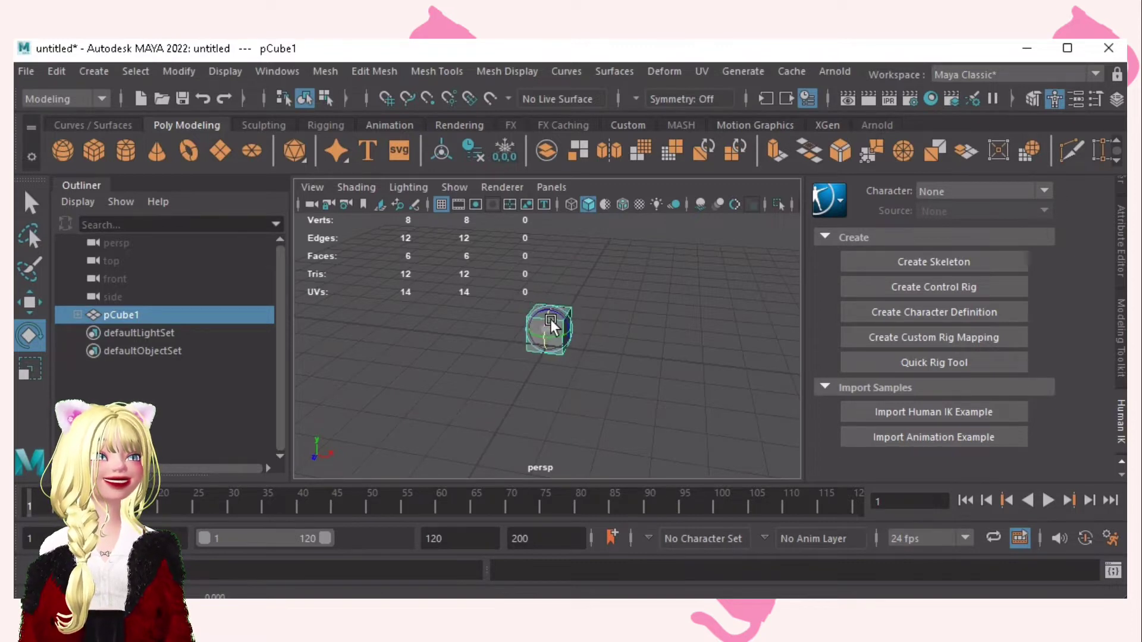
mouse_move(563, 320)
left_mouse_down()
mouse_move(548, 310)
mouse_move(564, 325)
left_mouse_up()
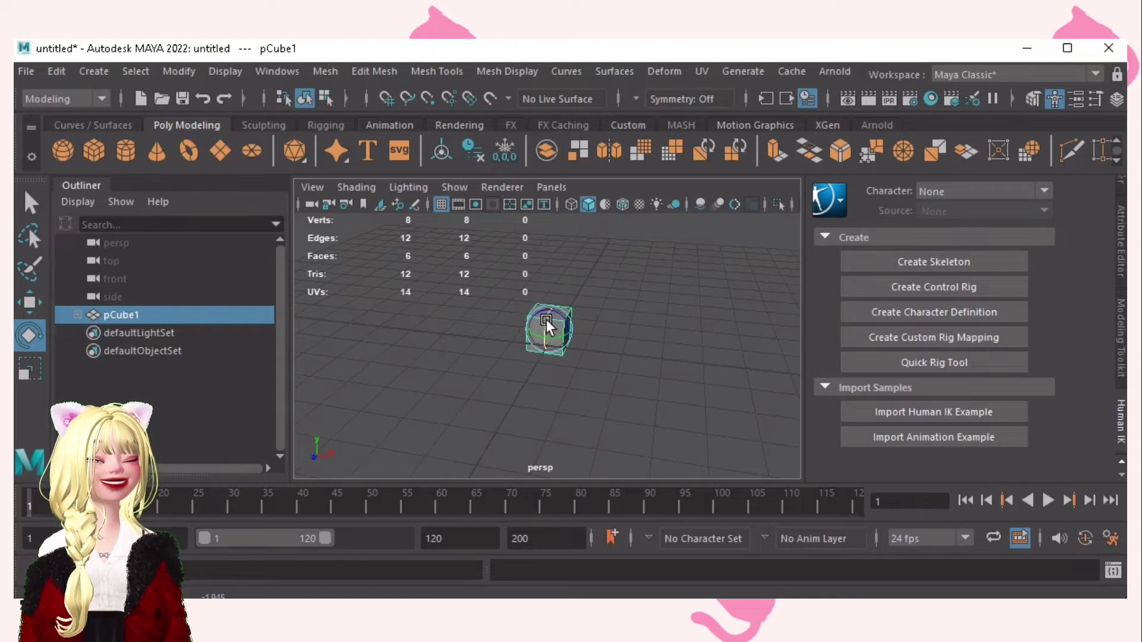
Scale the cube uniformly to about twice its size with the Scale tool, and deselect it
key("r")
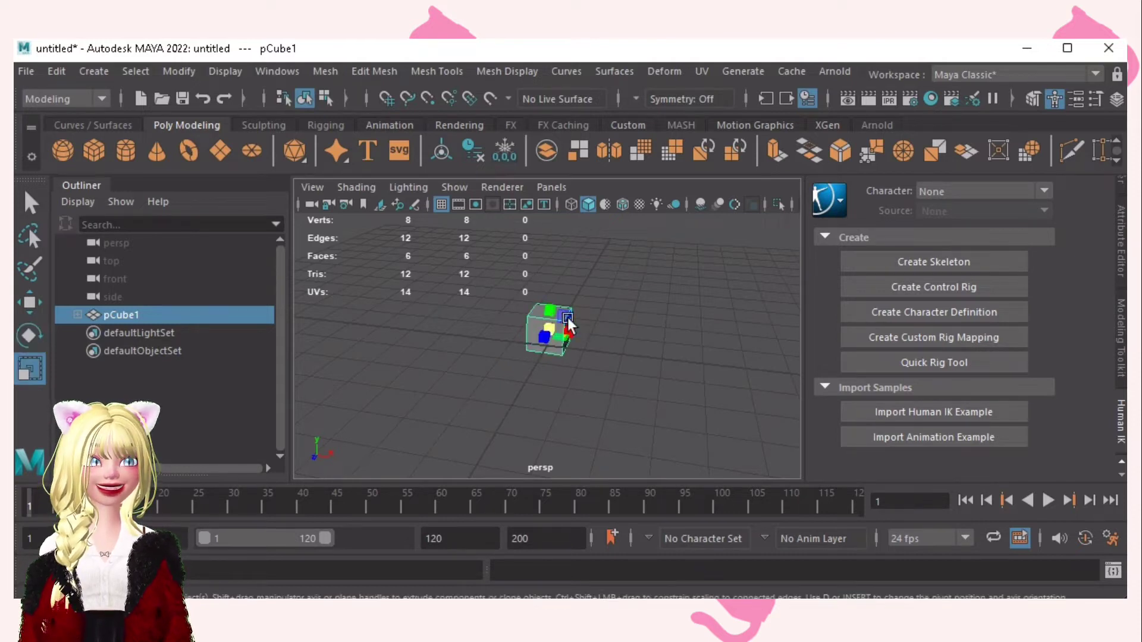
left_click_drag(552, 327, 590, 362)
left_click(650, 356)
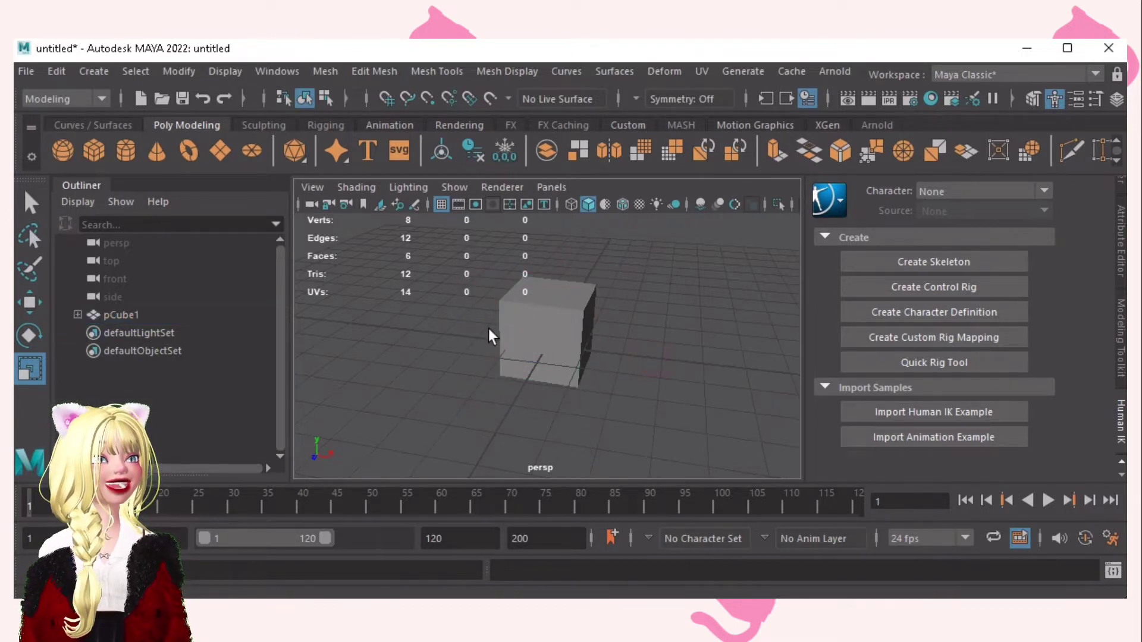
Switch the perspective view to wireframe display and inspect the cube up close
left_click(571, 204)
scroll(554, 348, "up", 4)
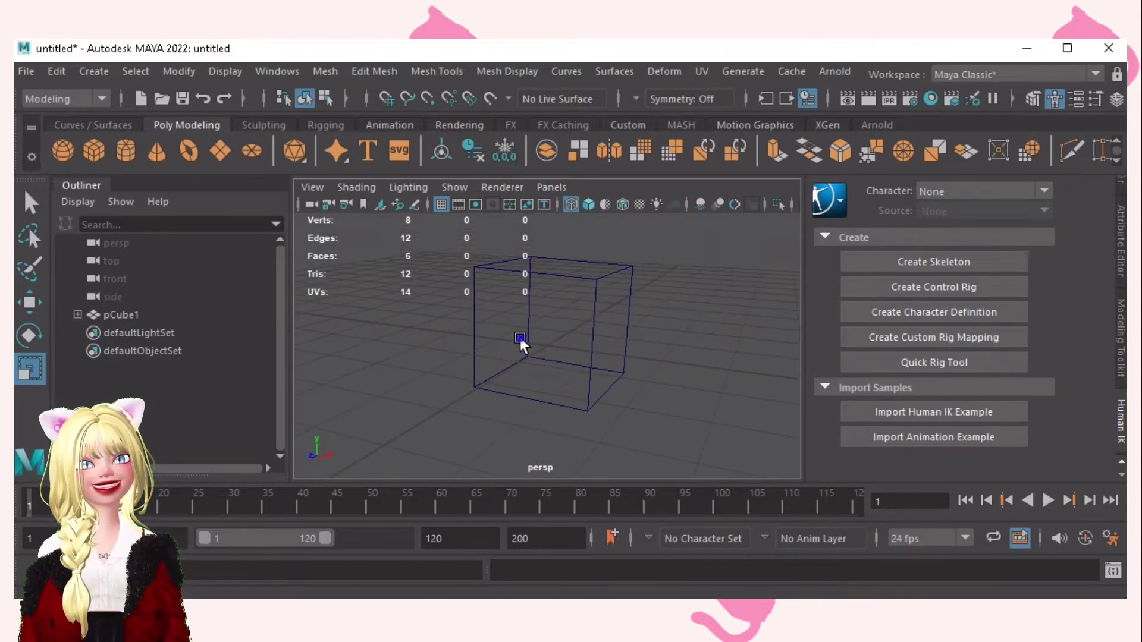
scroll(520, 337, "up", 2)
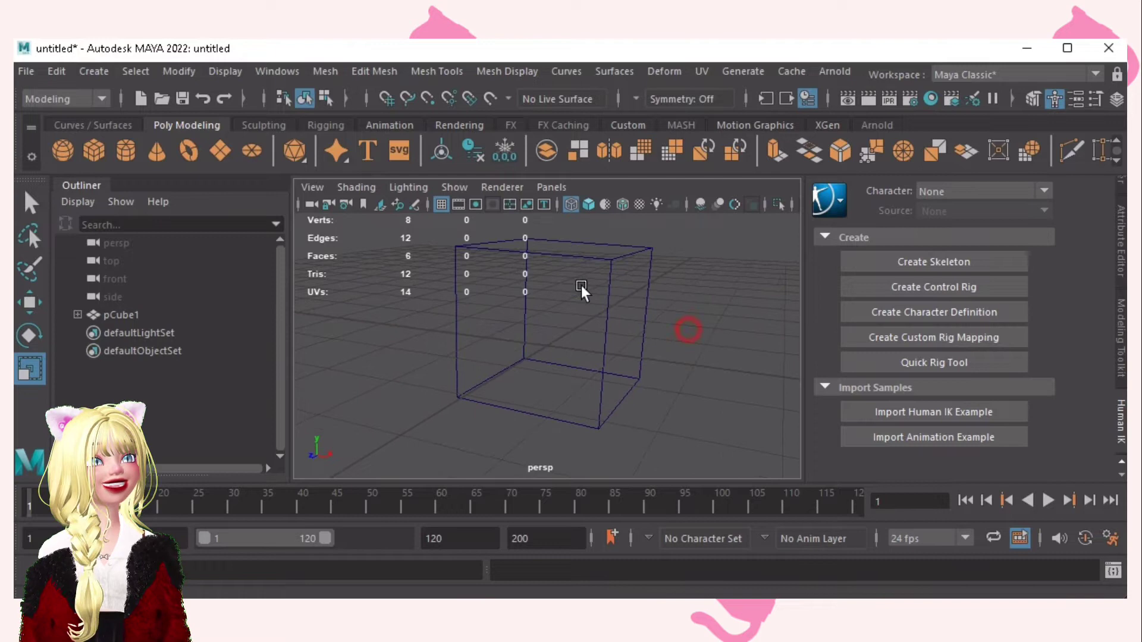
Create a polygon sphere inside the wireframe cube and deselect it
left_click(64, 151)
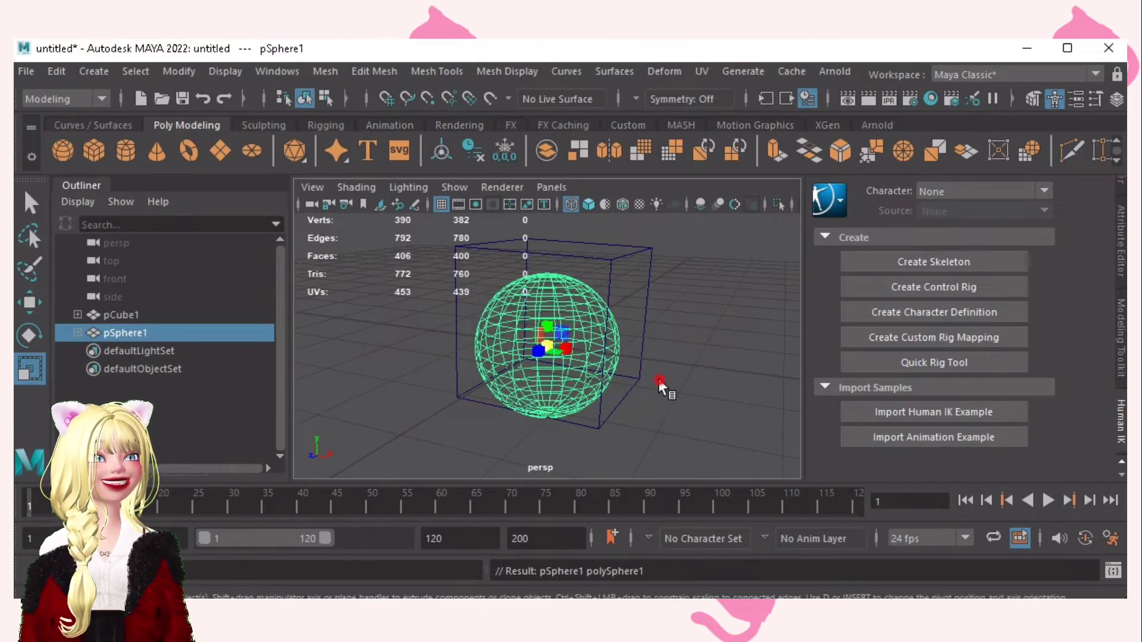
left_click(579, 412)
left_click_drag(578, 412, 533, 345, "alt")
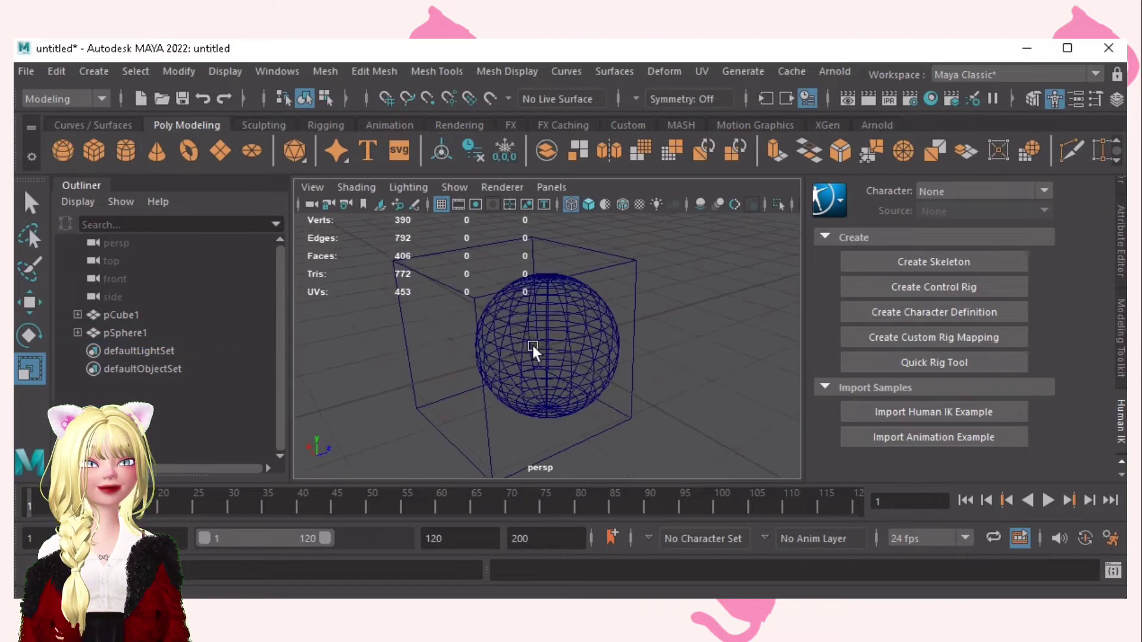
left_click_drag(618, 374, 580, 257, "alt")
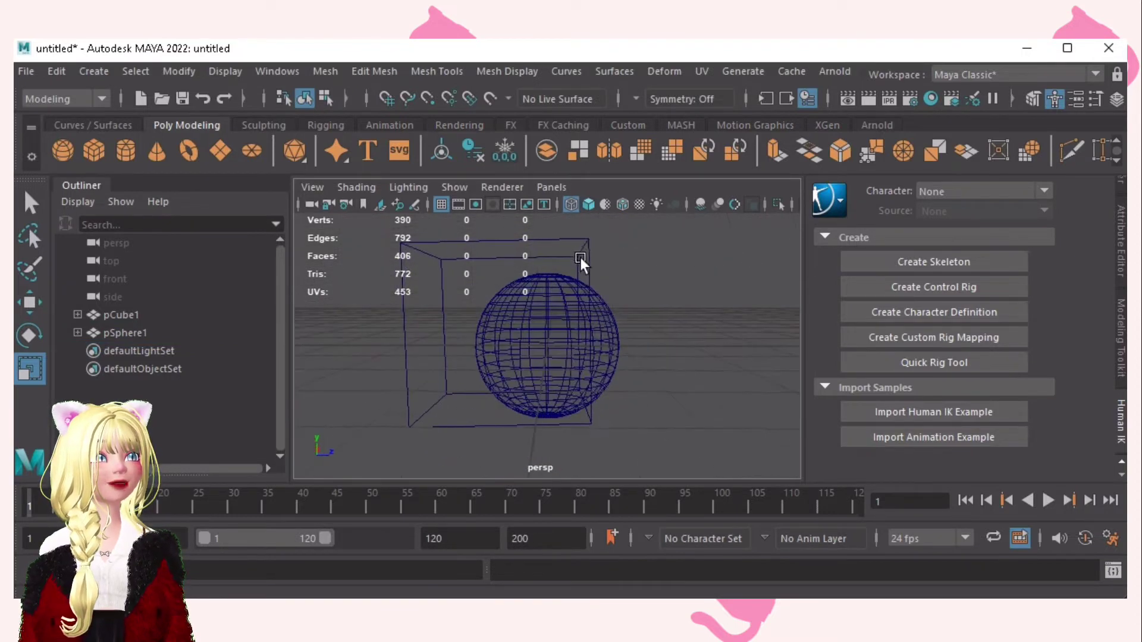
Show the cube and sphere in smooth shading for comparison, and return the view to wireframe
left_click(589, 204)
mouse_move(581, 353)
left_mouse_down("alt")
mouse_move(452, 372)
mouse_move(372, 299)
mouse_move(559, 329)
mouse_move(501, 346)
mouse_move(780, 344)
mouse_move(759, 318)
mouse_move(491, 333)
left_mouse_up("alt")
left_click(571, 204)
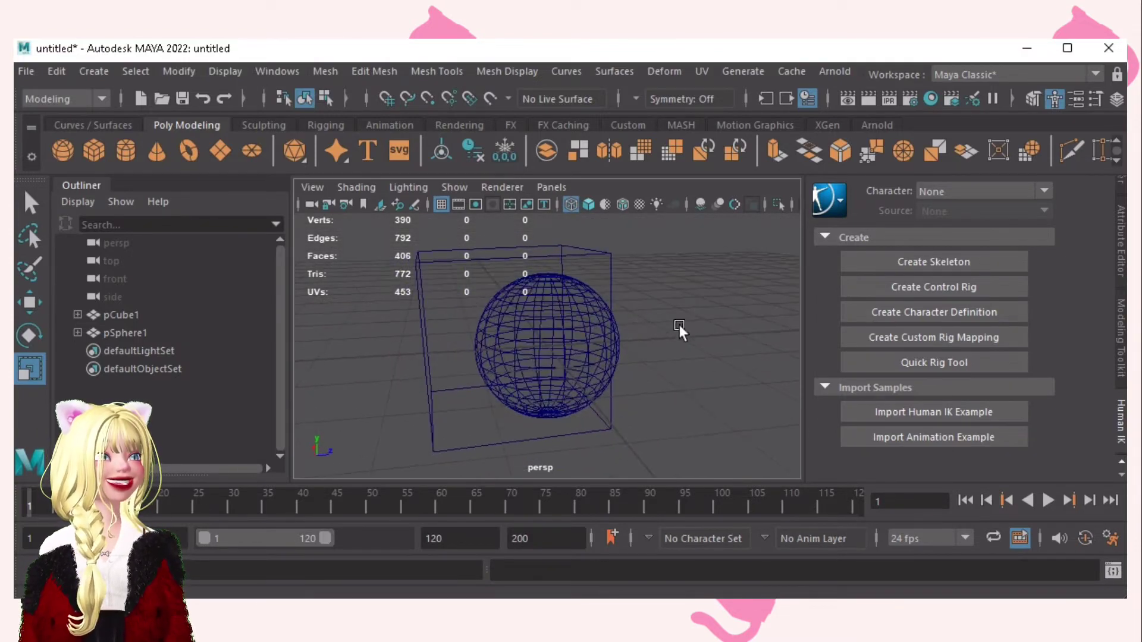
Select the sphere and move it about 1.7 units along the Z axis, out of the cube
left_click_drag(679, 325, 644, 332, "alt")
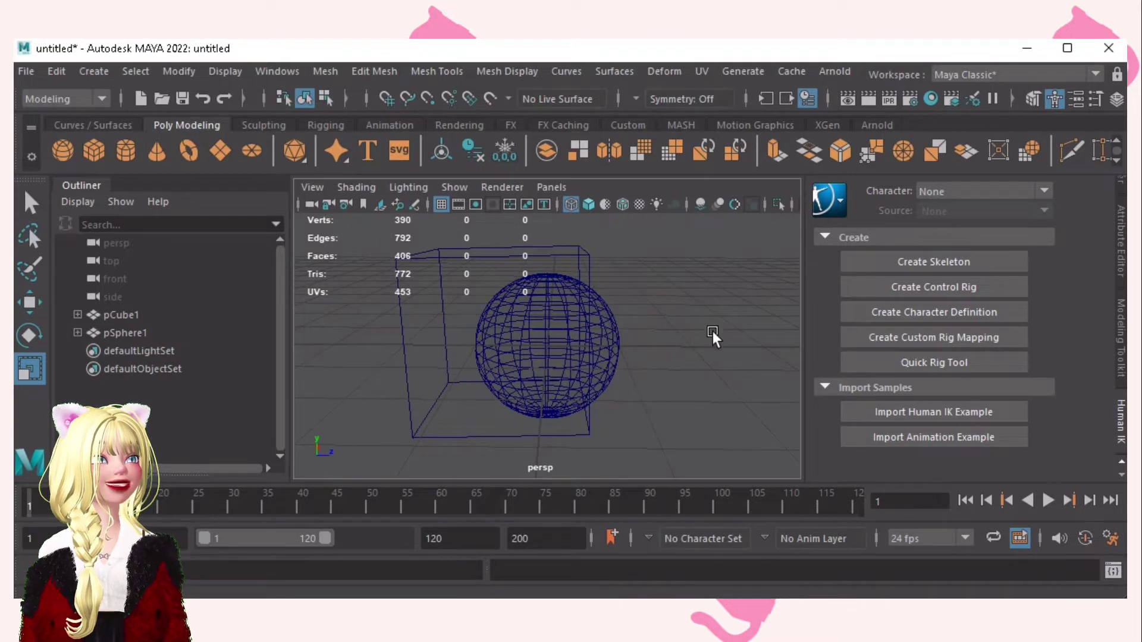
left_click(616, 338)
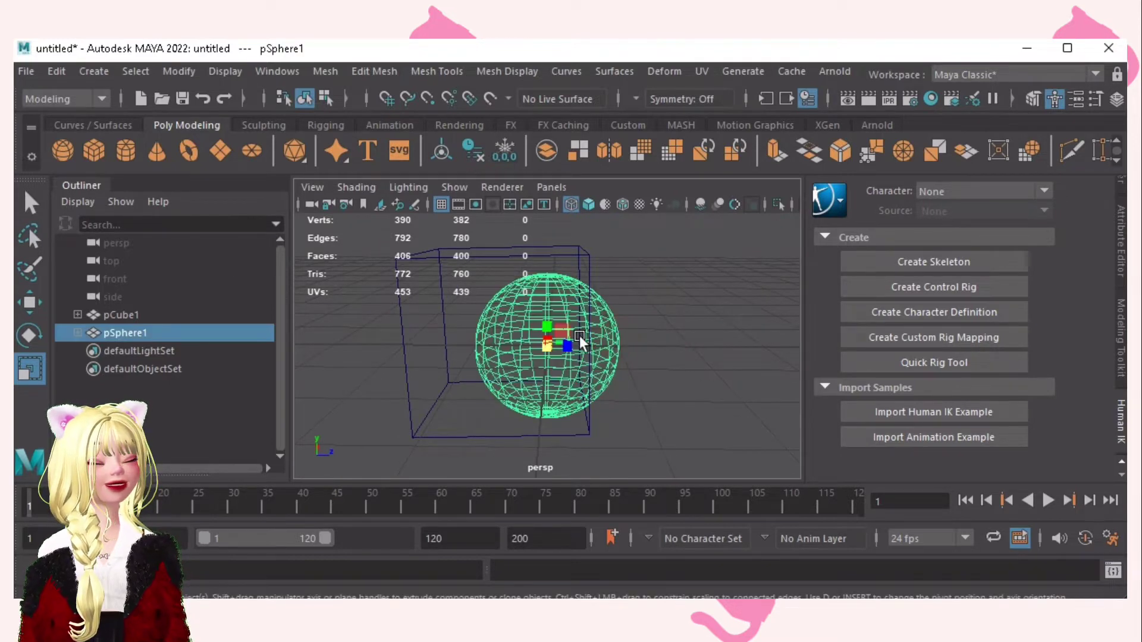
key("w")
left_click_drag(576, 347, 660, 362)
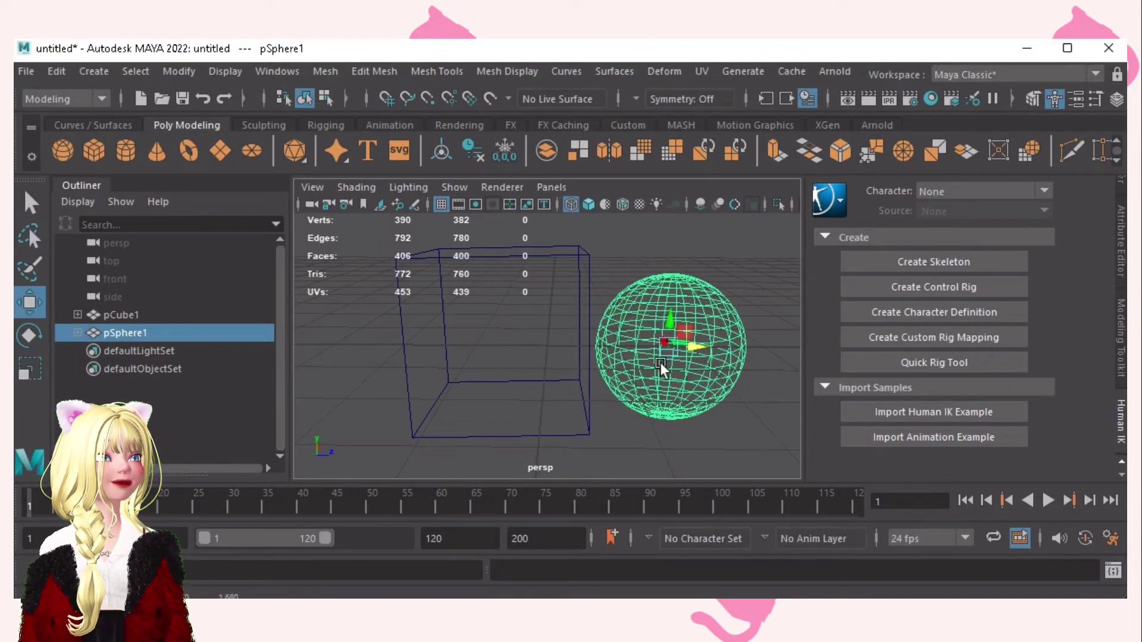
Deselect the sphere and switch the perspective view to smooth shading
left_click(639, 451)
scroll(598, 366, "down", 3)
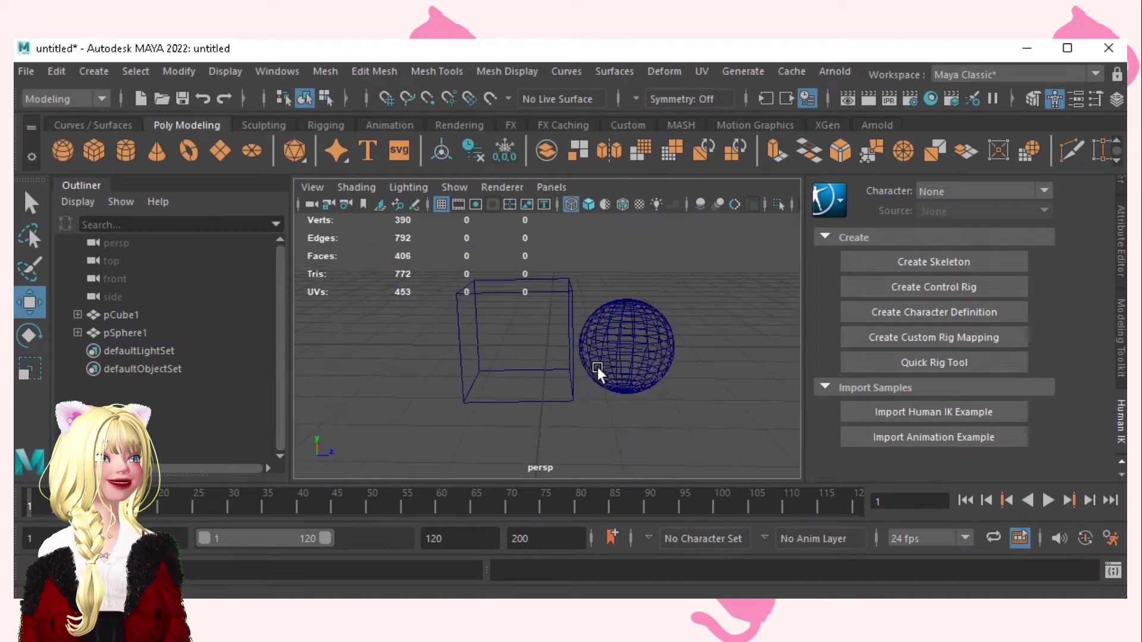
left_click(588, 205)
scroll(511, 364, "down", 5)
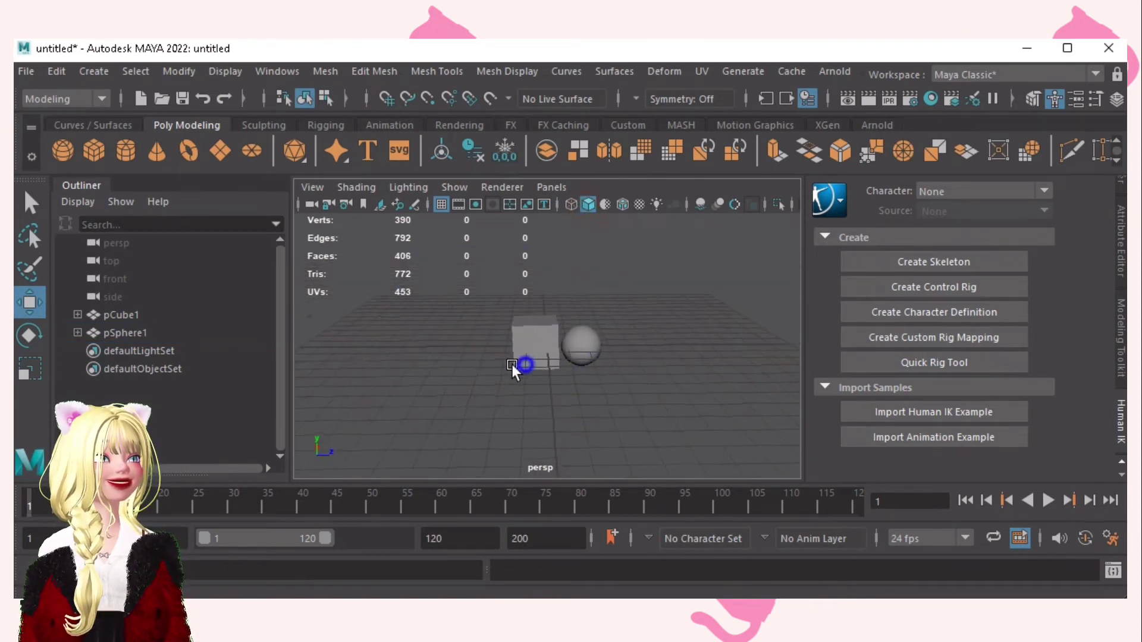
scroll(542, 368, "up", 1)
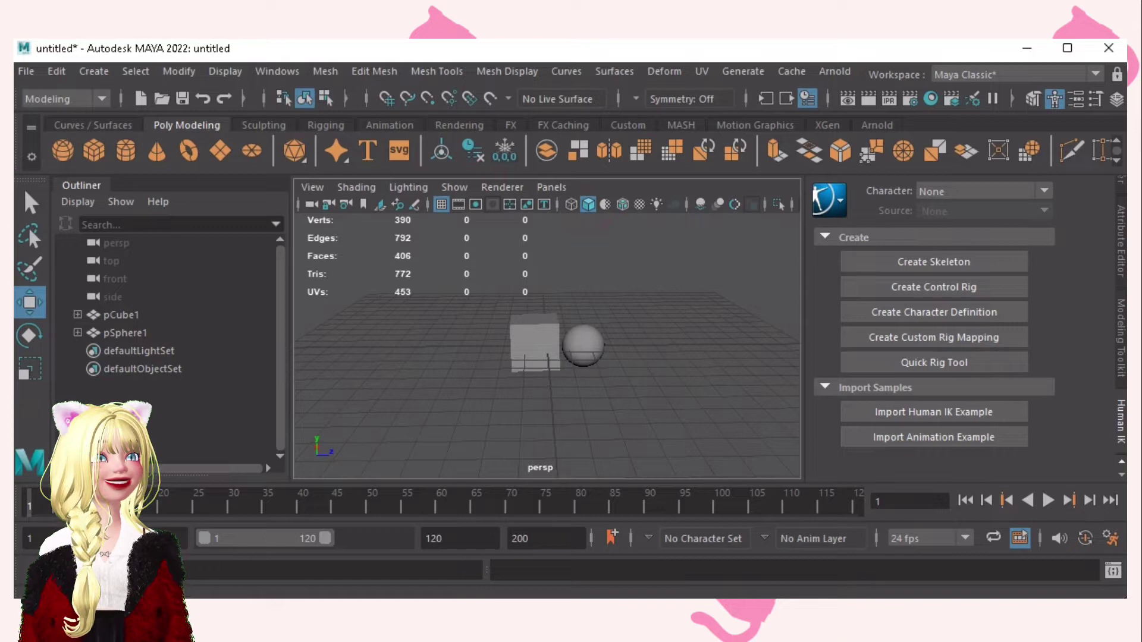
Combine the sphere and the cube into a single mesh
left_click(580, 340)
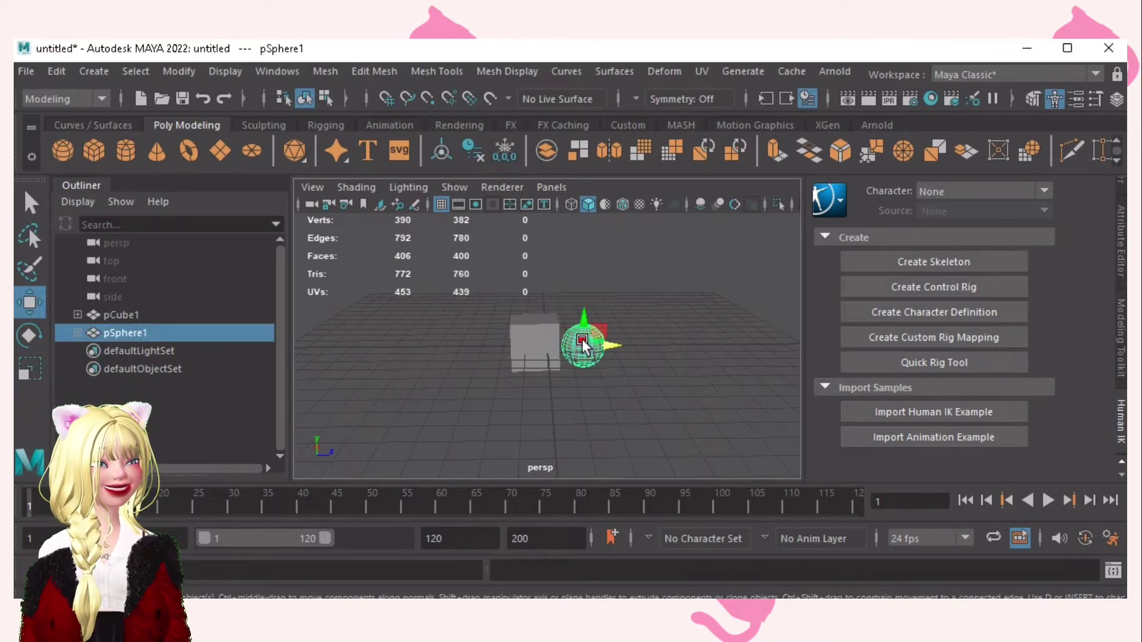
left_click(534, 338, "shift")
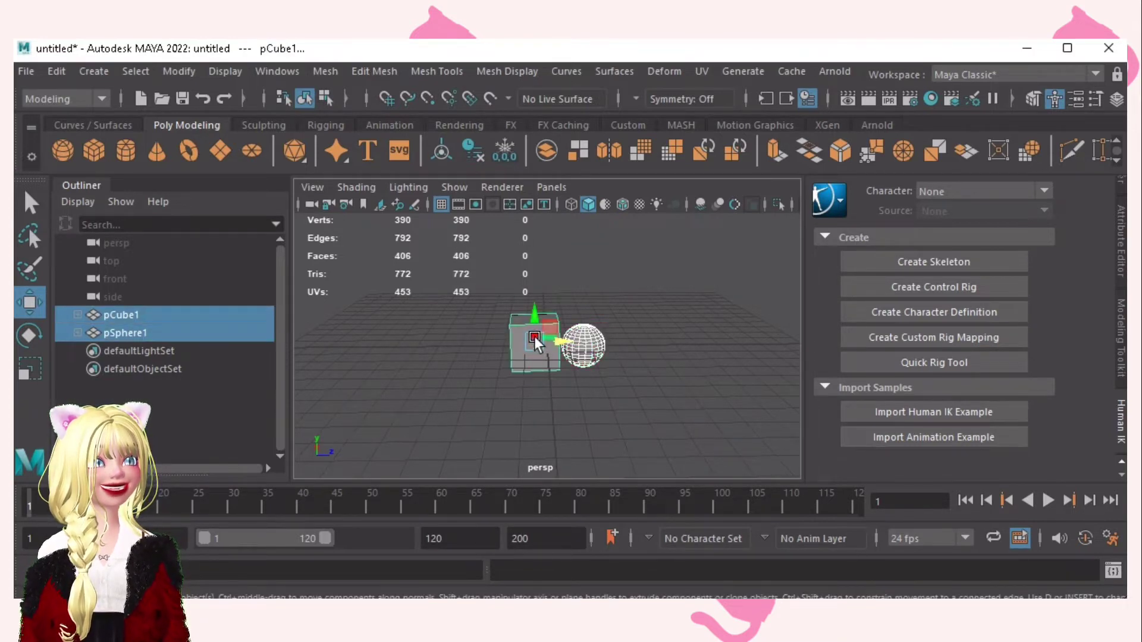
left_click(326, 70)
left_click(369, 134)
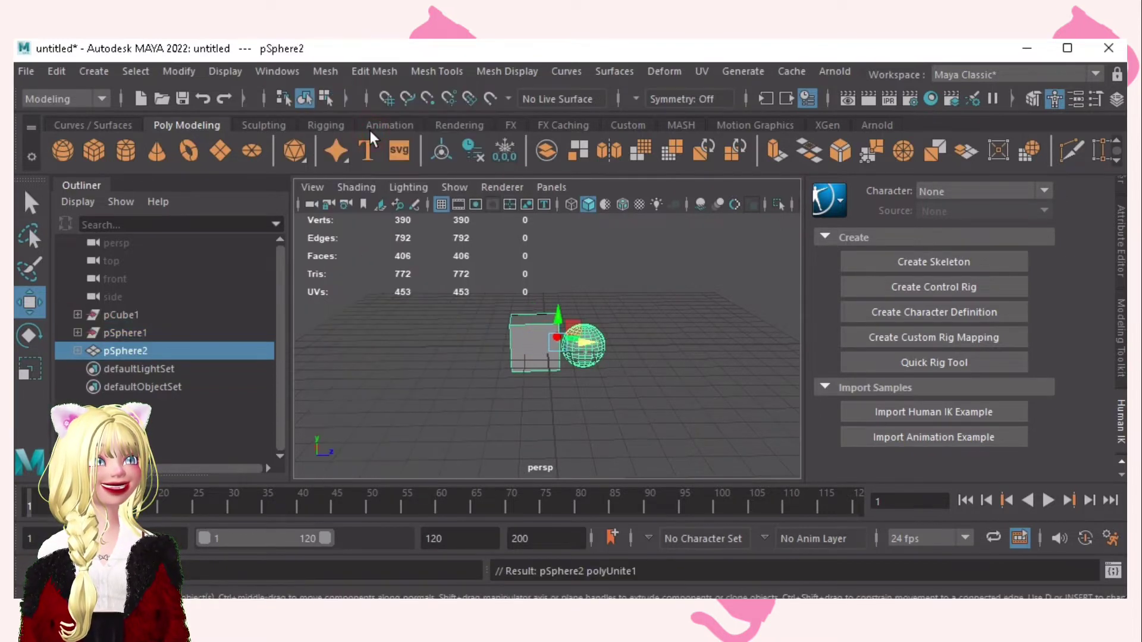
left_click_drag(586, 353, 576, 373)
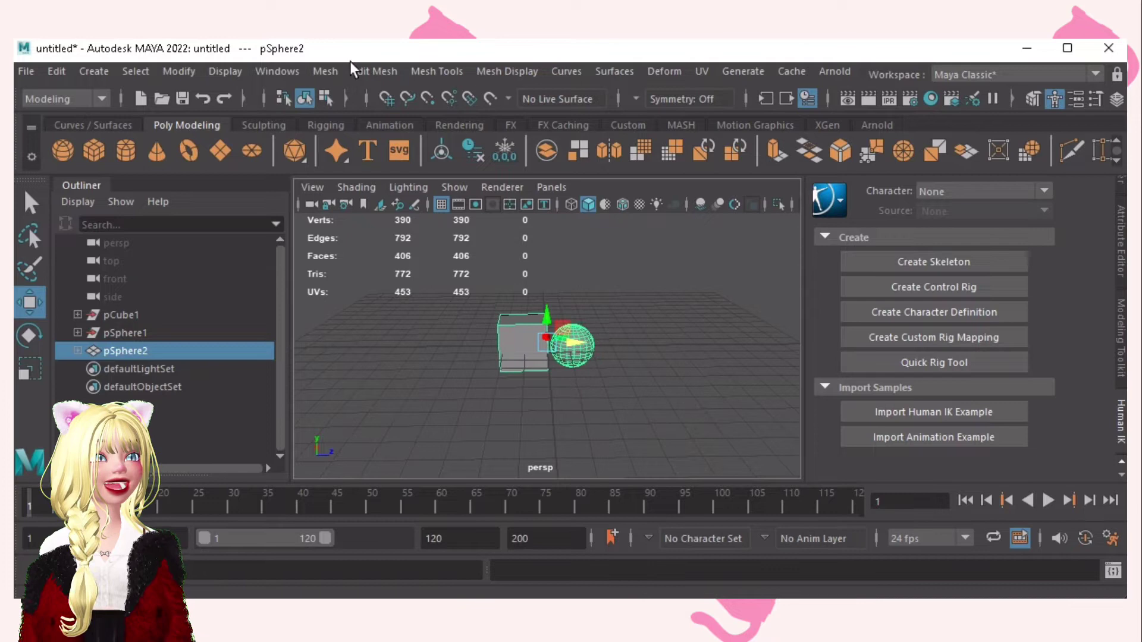
Separate the combined mesh back into individual cube and sphere pieces and clear the selection
left_click(325, 71)
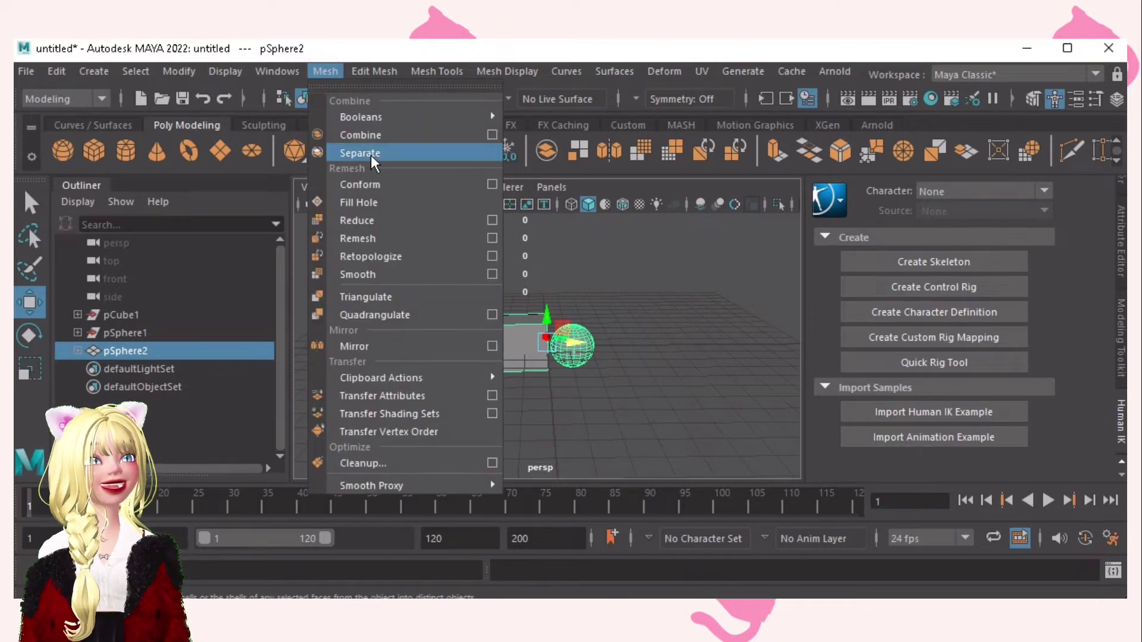
left_click(364, 153)
left_click(562, 284)
scroll(519, 327, "up", 8)
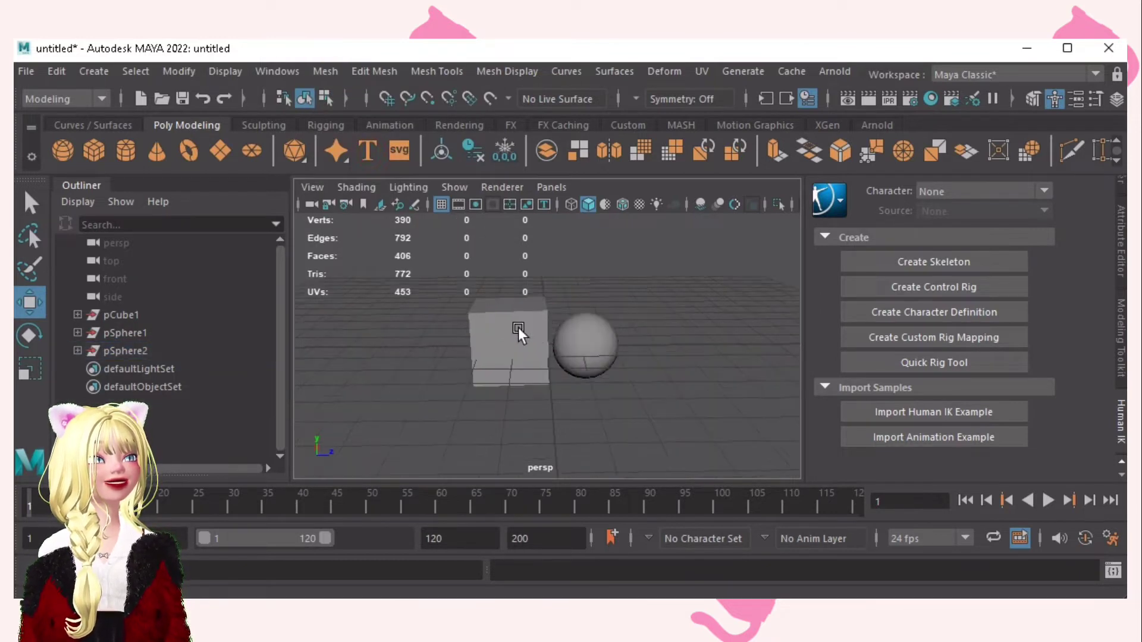
Reduce the sphere's polygons with the Reduce command at 50 percent and inspect its mesh from several distances
left_click(471, 341)
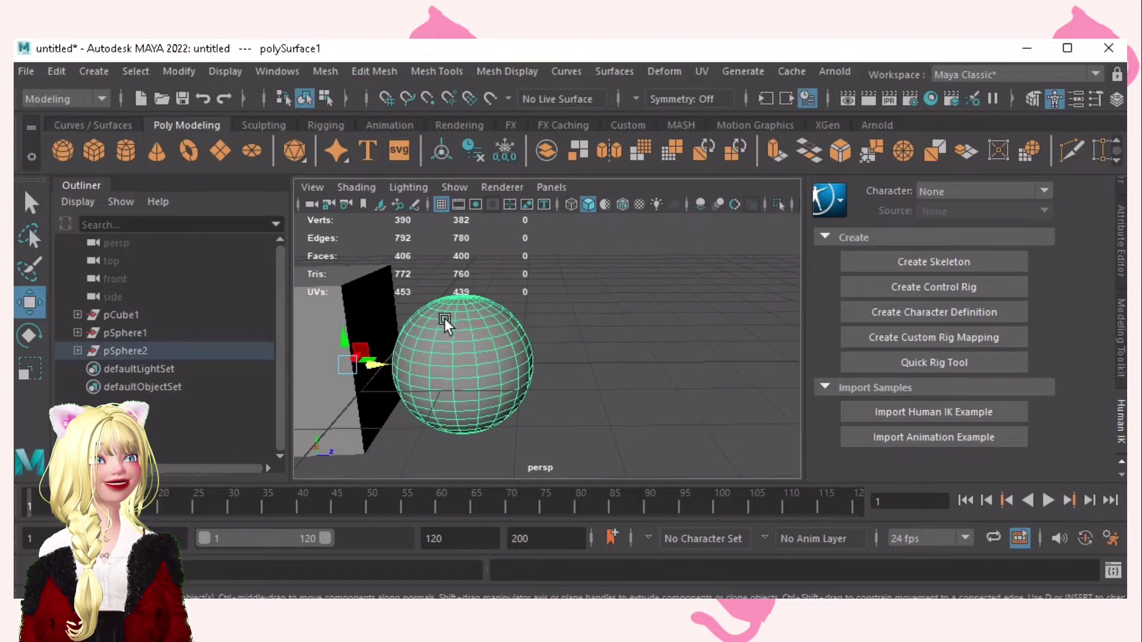
left_click(319, 72)
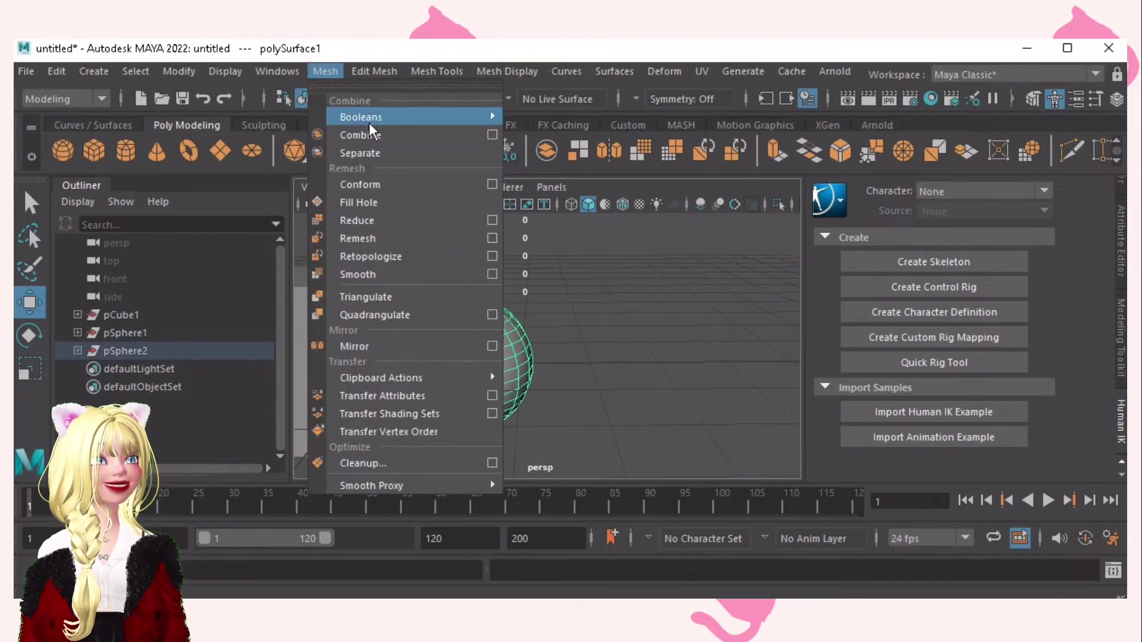
left_click(372, 213)
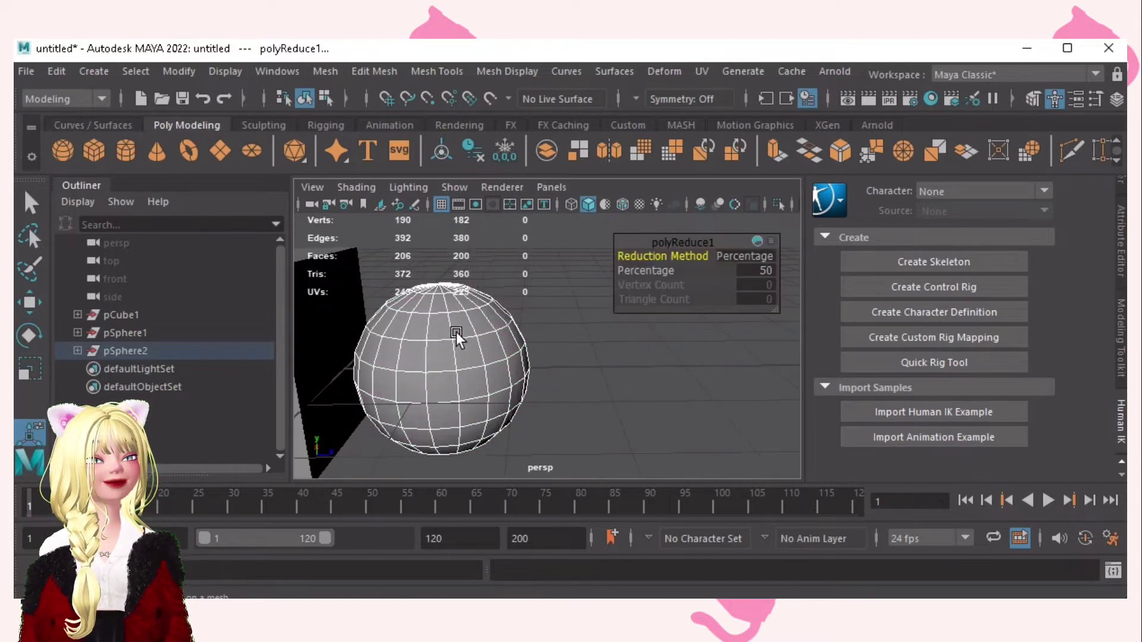
left_click_drag(435, 325, 464, 308, "alt")
right_click_drag(464, 308, 538, 348, "alt")
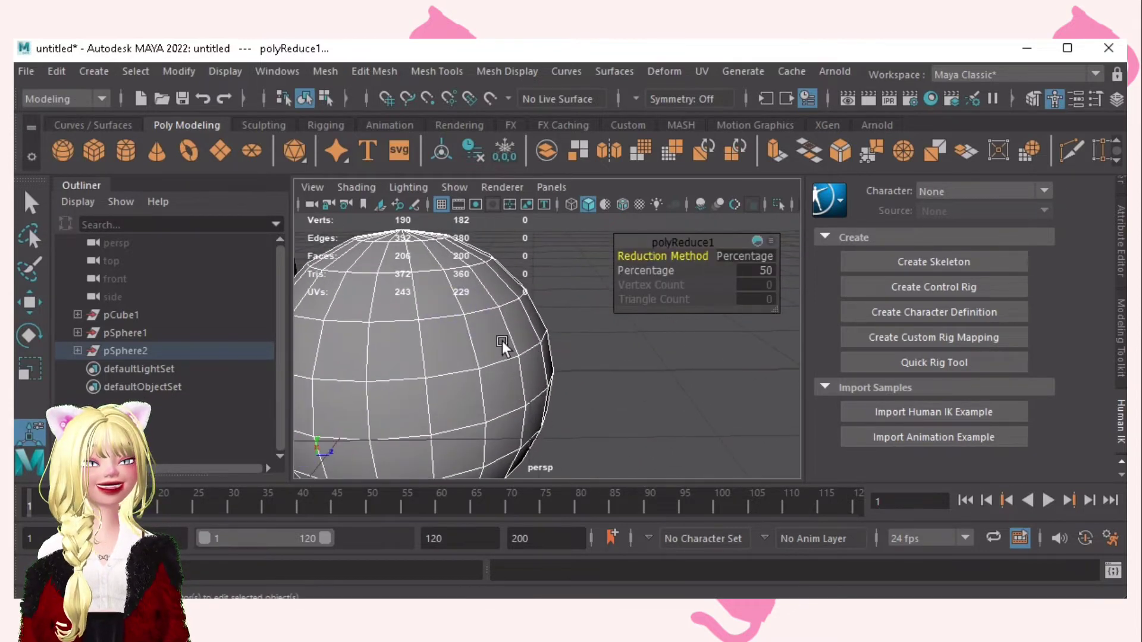
middle_click_drag(499, 339, 554, 332, "alt")
right_click_drag(554, 332, 464, 325, "alt")
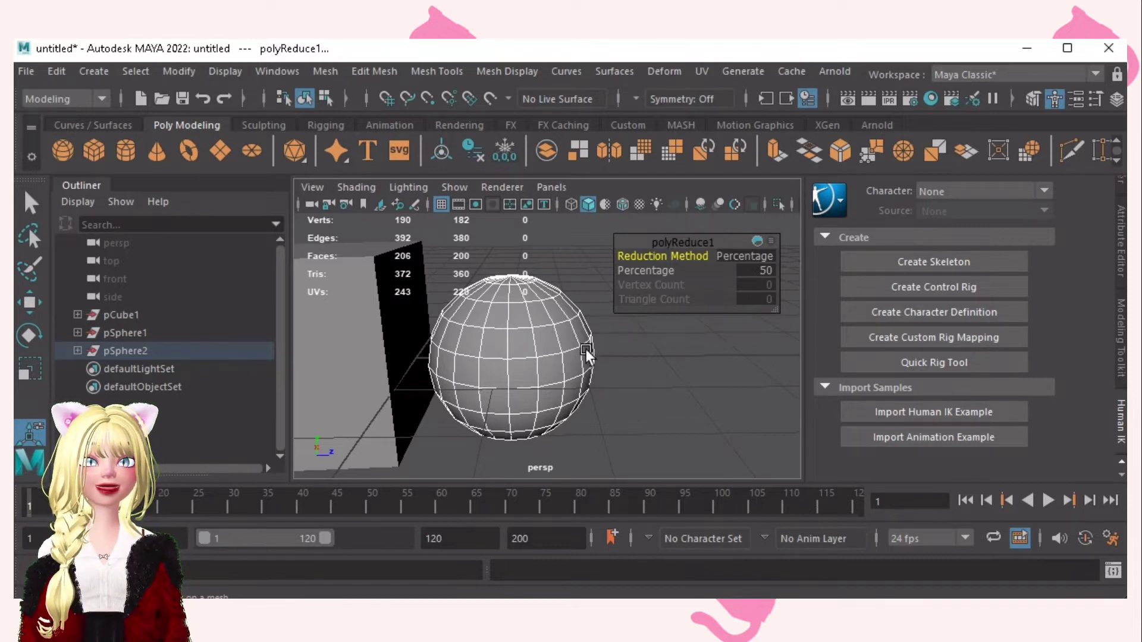
right_click_drag(628, 379, 596, 378, "alt")
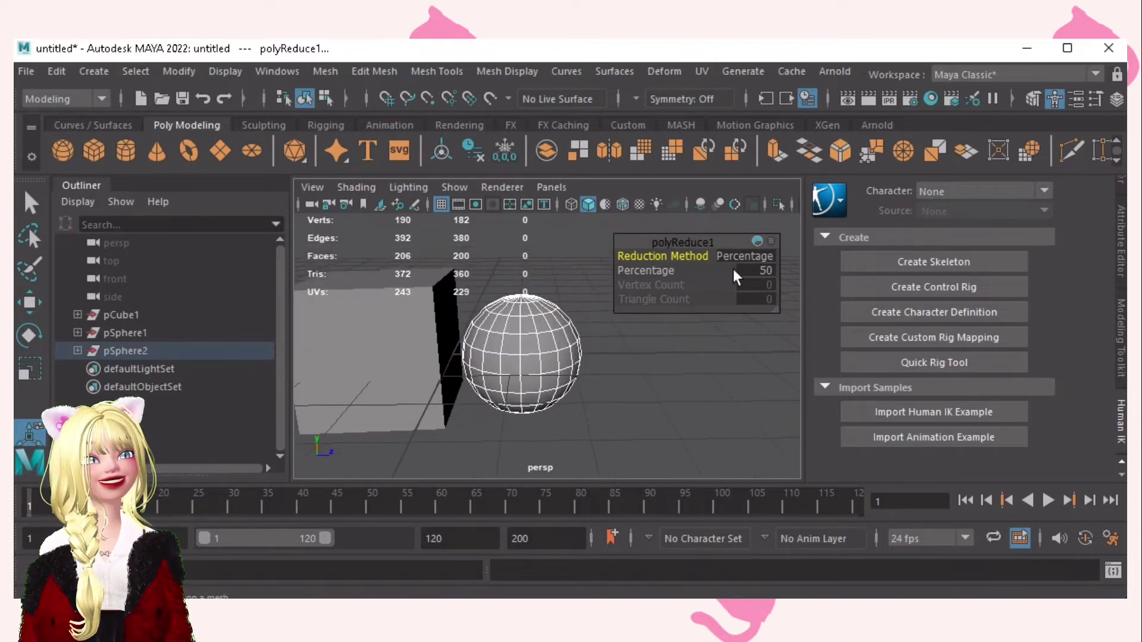
right_click_drag(648, 344, 531, 336, "alt")
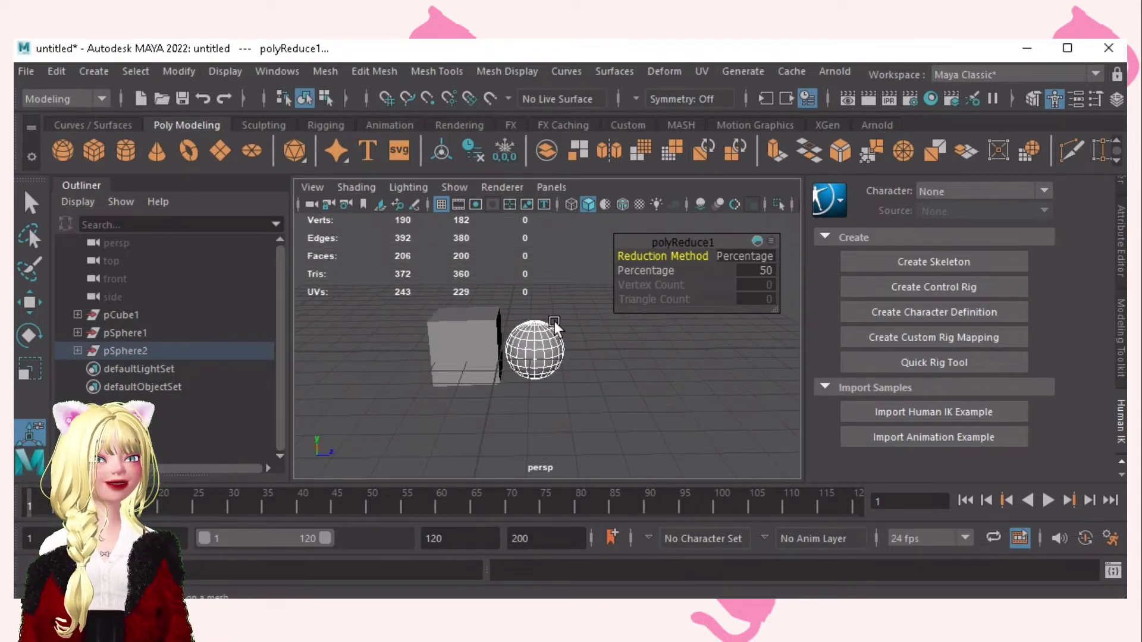
Undo the sphere's polygon reduction, redo it for comparison, undo it again and deselect the sphere
key("ctrl+z")
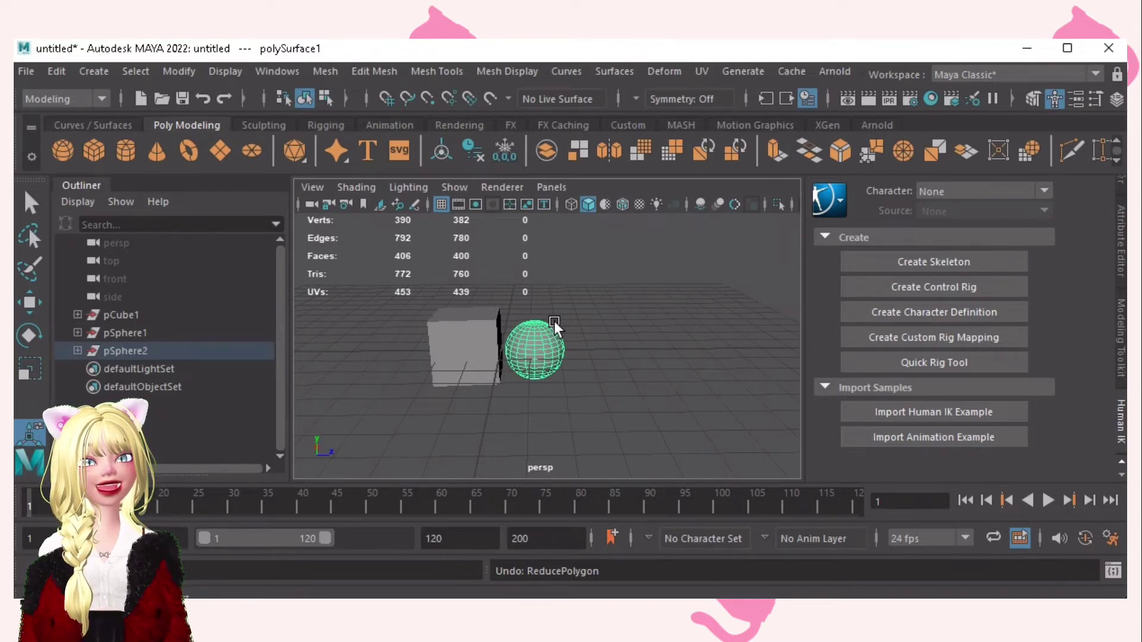
key("shift+z")
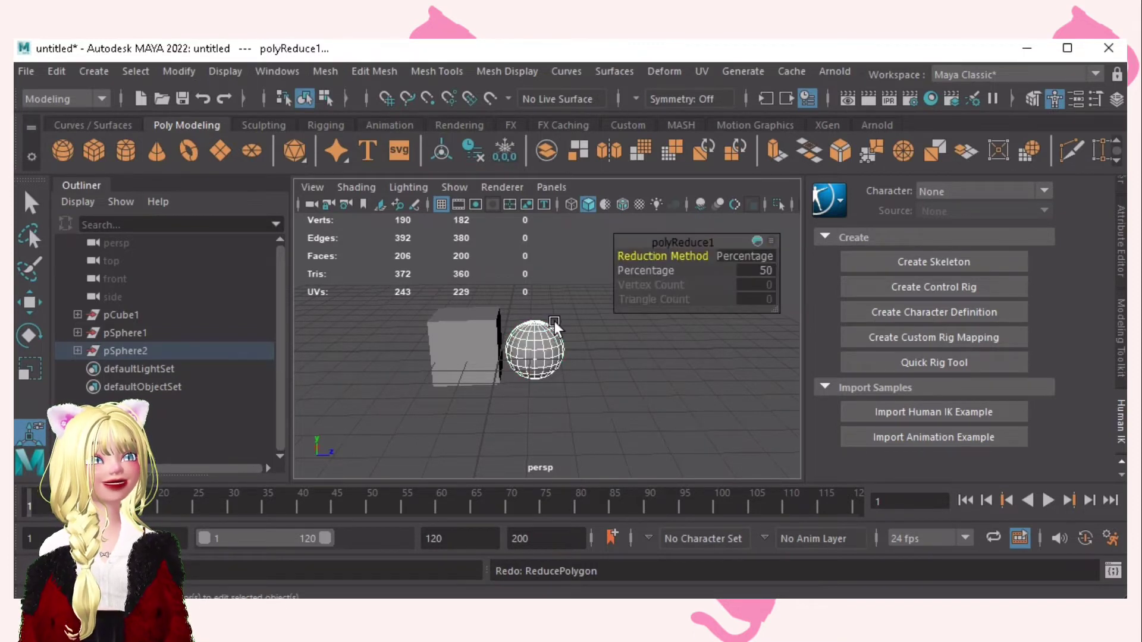
key("ctrl+z")
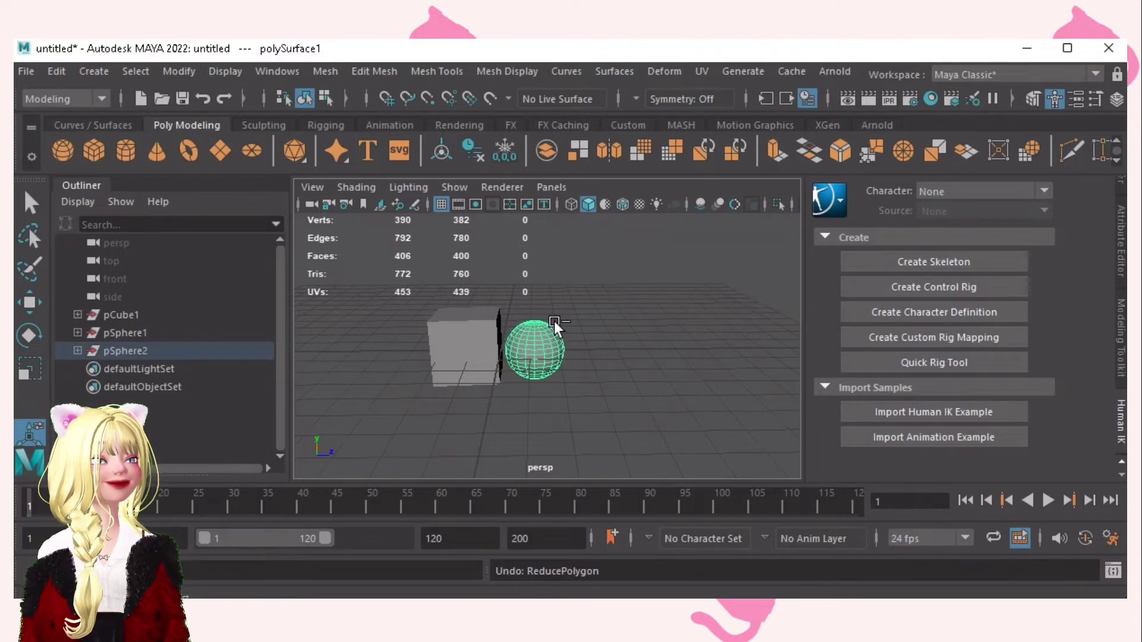
left_click(607, 293)
scroll(604, 294, "down", 3)
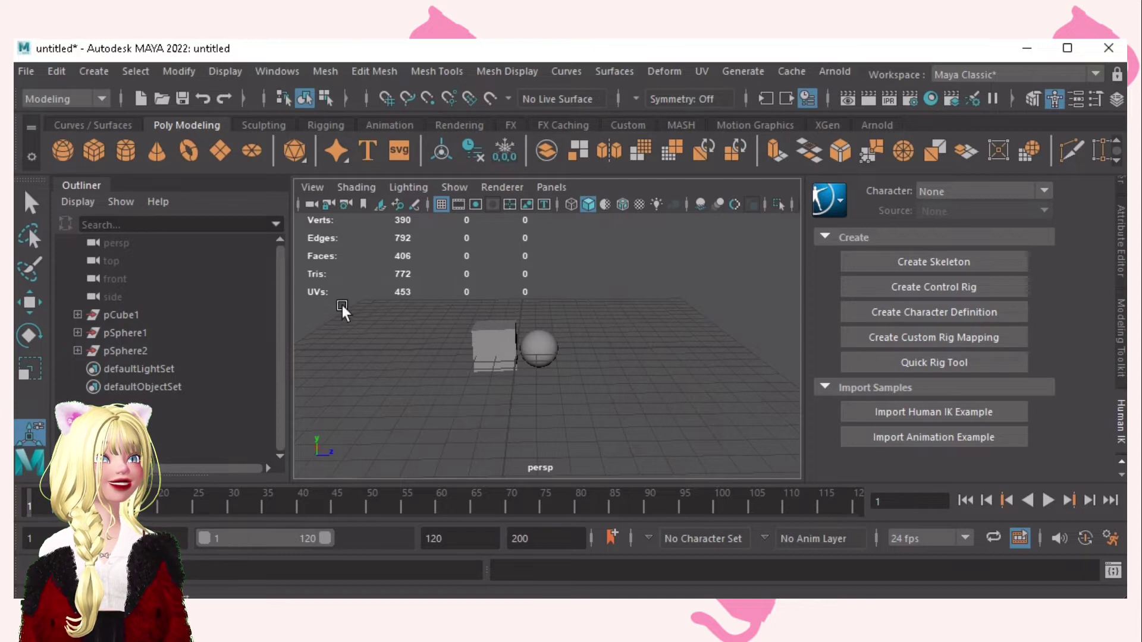
View the cube and sphere through the perspective camera, and switch to the top camera to examine them from above
left_click(115, 243)
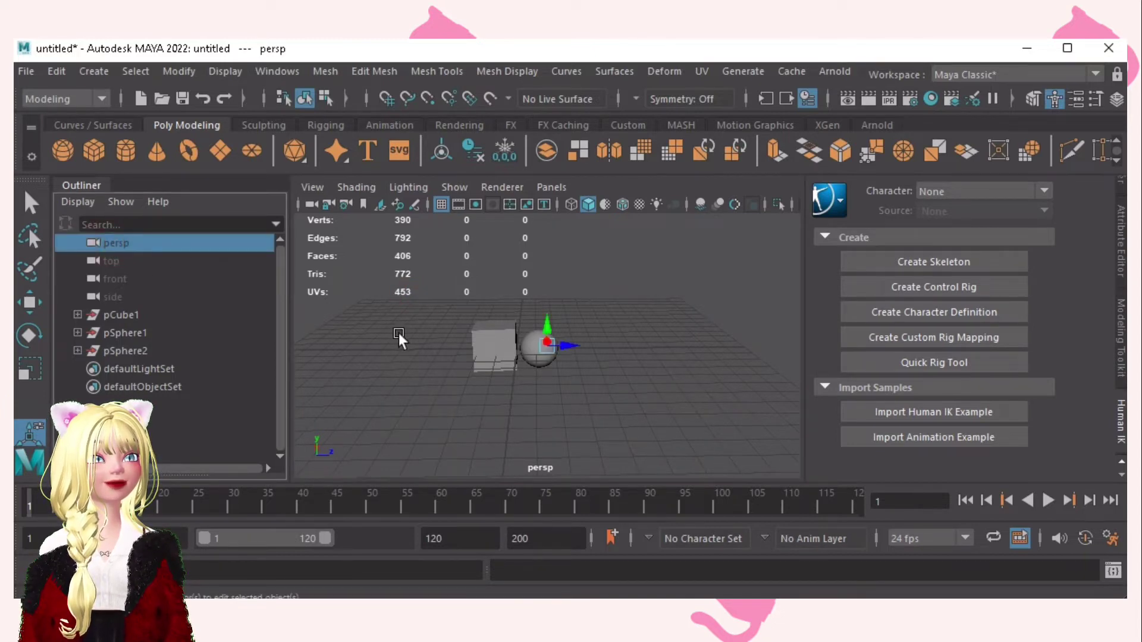
left_click_drag(398, 339, 739, 384, "alt")
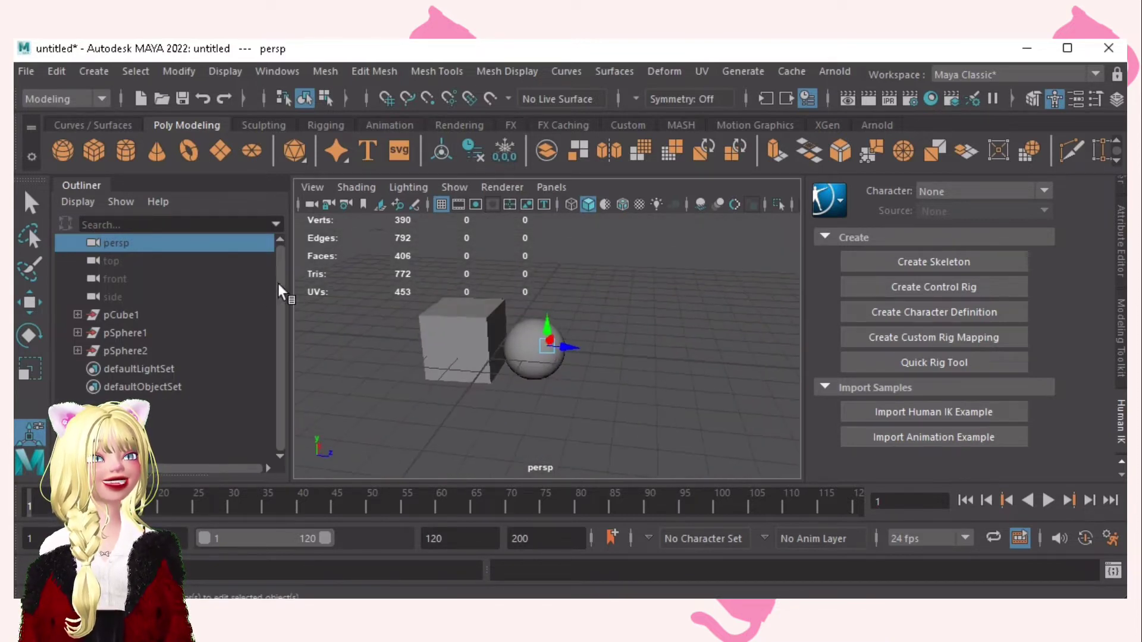
left_click(95, 261)
middle_click_drag(141, 258, 401, 298)
scroll(601, 384, "up", 3)
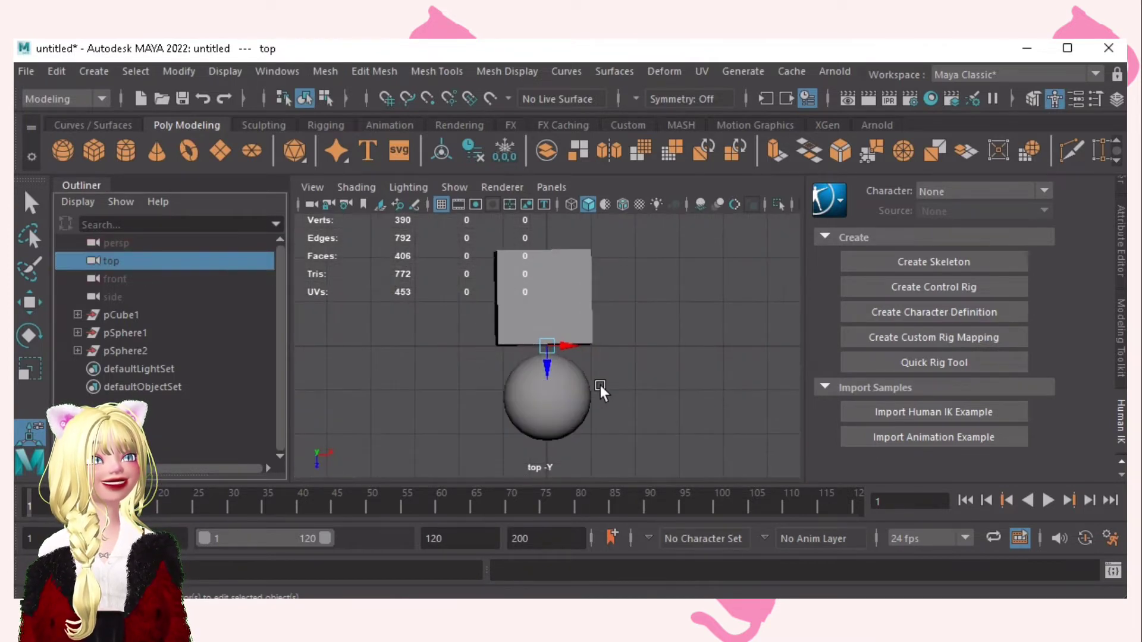
scroll(601, 384, "down", 3)
scroll(601, 384, "up", 4)
left_click_drag(680, 359, 612, 413, "alt")
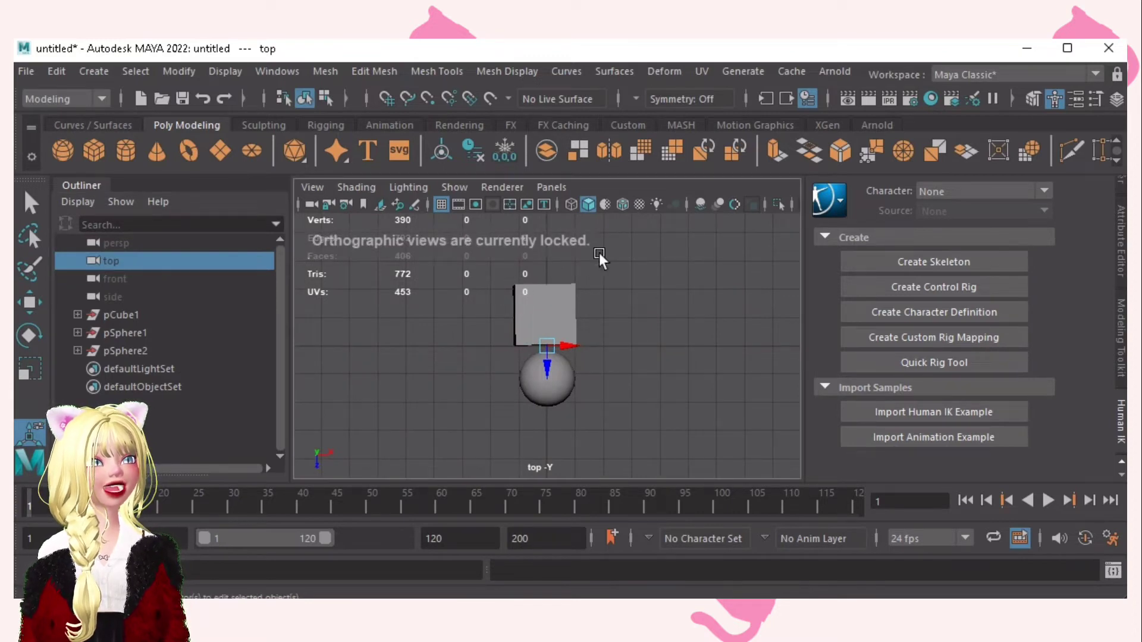
Show the cube and sphere through the front camera and the side camera in turn
left_click(166, 278)
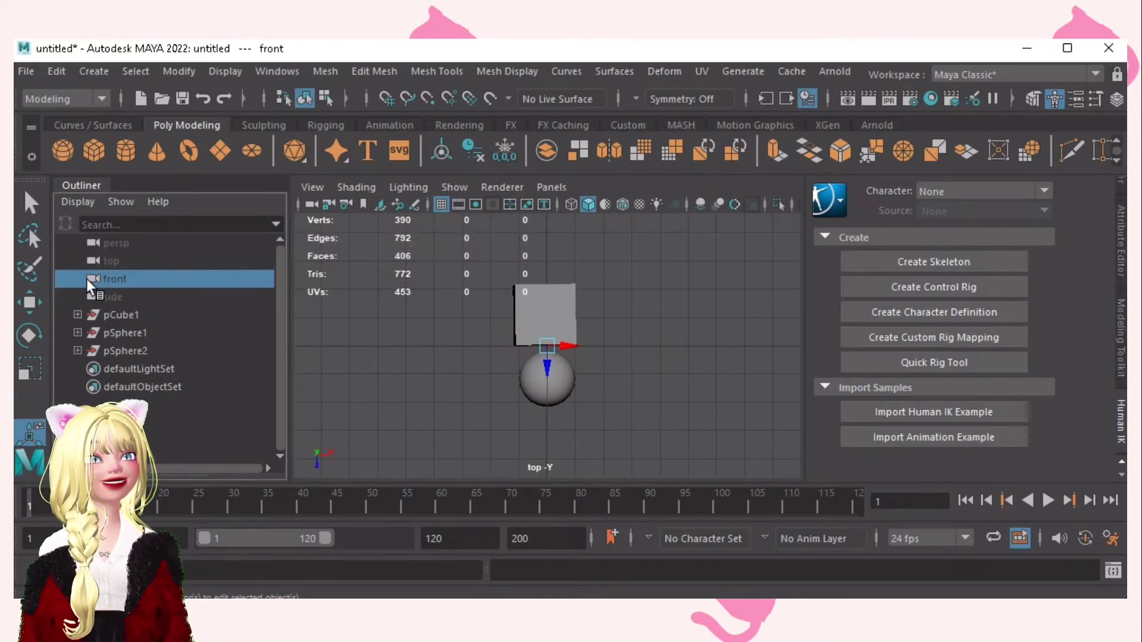
middle_click_drag(87, 280, 555, 309)
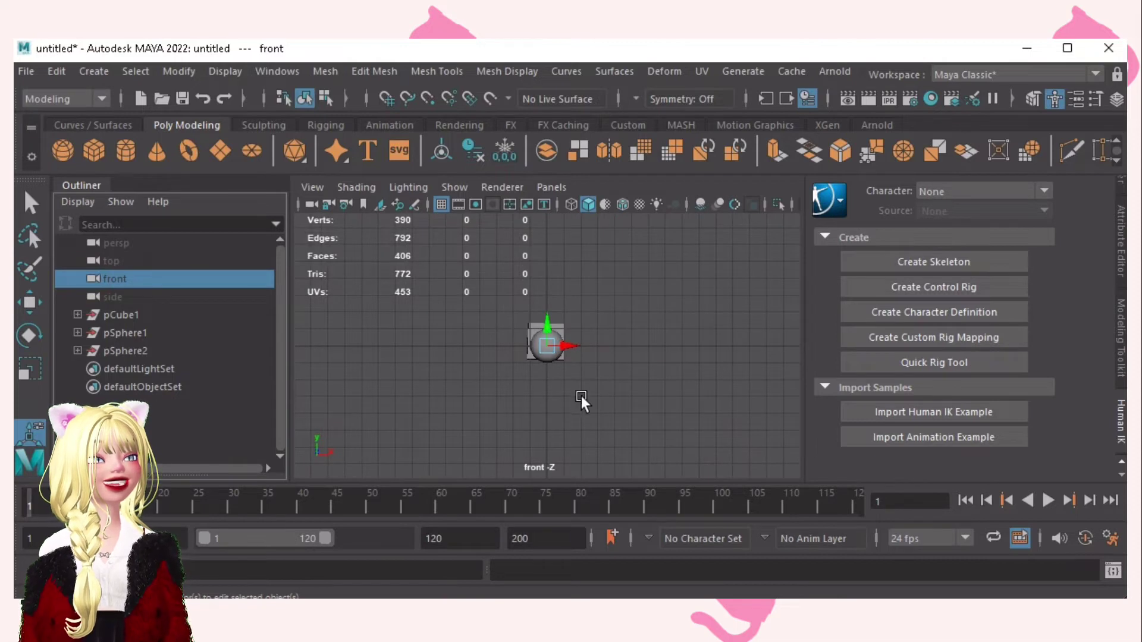
middle_click_drag(95, 297, 470, 317)
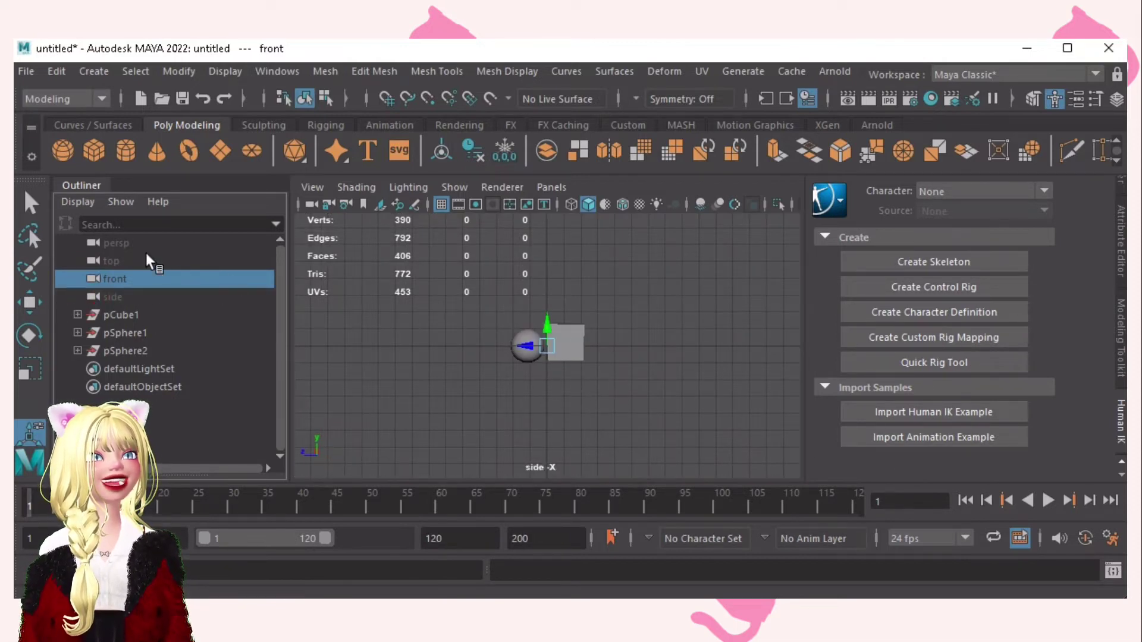
Return the viewport to the perspective camera and examine the cube and sphere from different angles
middle_click_drag(138, 243, 483, 335)
left_click(116, 242)
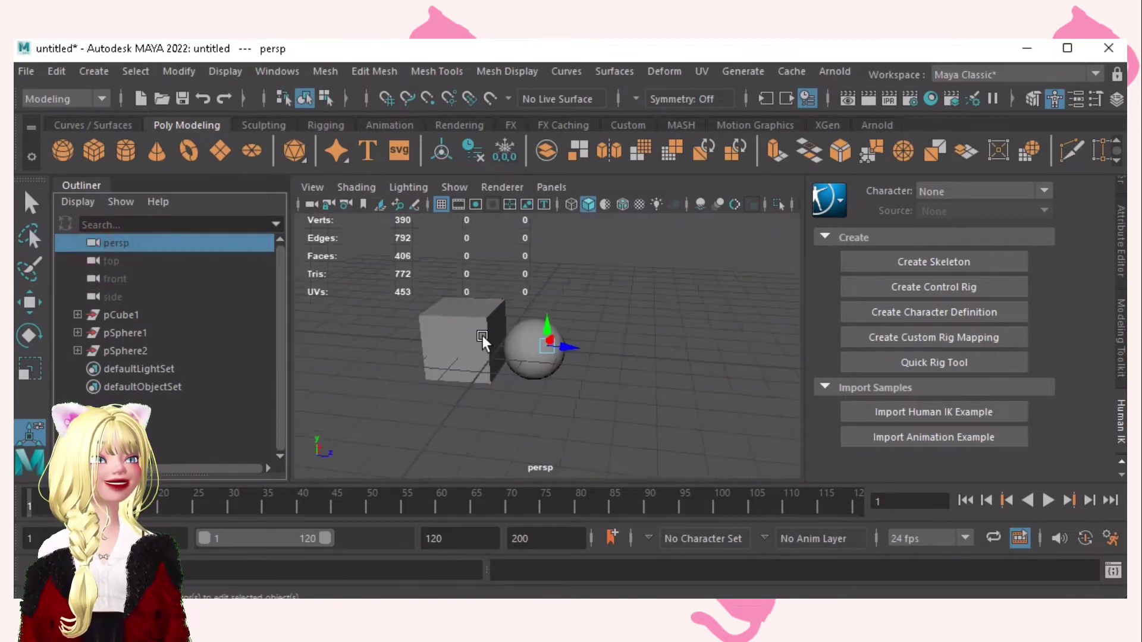
left_click_drag(637, 345, 815, 345, "alt")
right_click_drag(632, 331, 483, 325, "alt")
left_click_drag(483, 326, 518, 343, "alt")
right_click_drag(518, 343, 630, 354, "alt")
left_click_drag(630, 354, 513, 339, "alt")
right_click_drag(513, 339, 668, 356, "alt")
left_click_drag(679, 355, 617, 351, "alt")
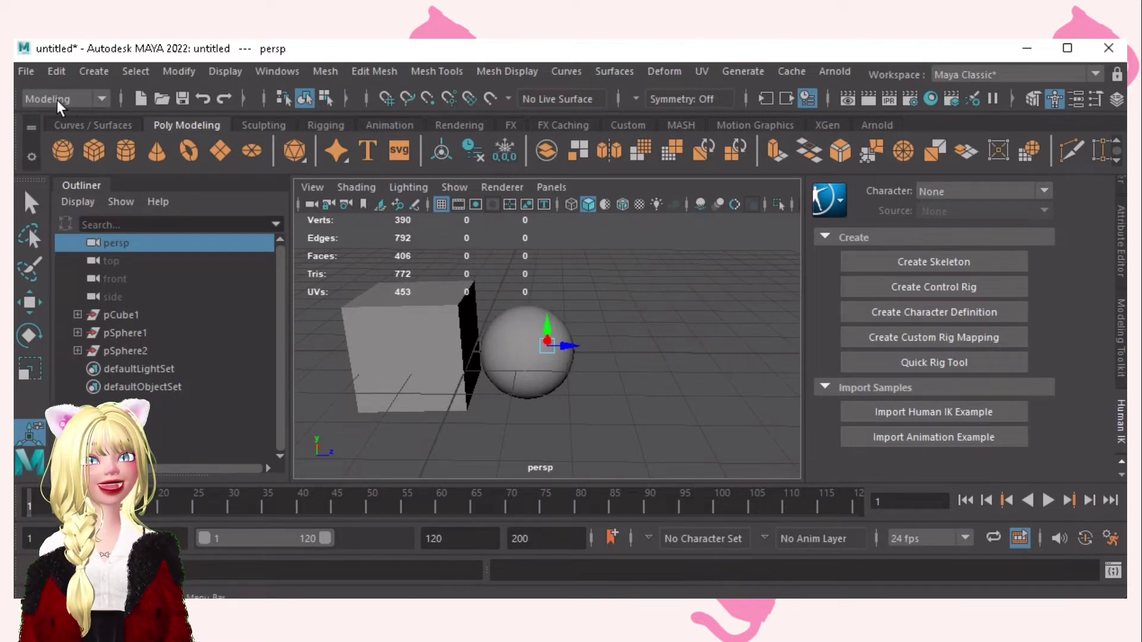
Cycle the menu set from Modeling through Rigging, Animation and FX, ending on Rendering
scroll(59, 96, "down", 1)
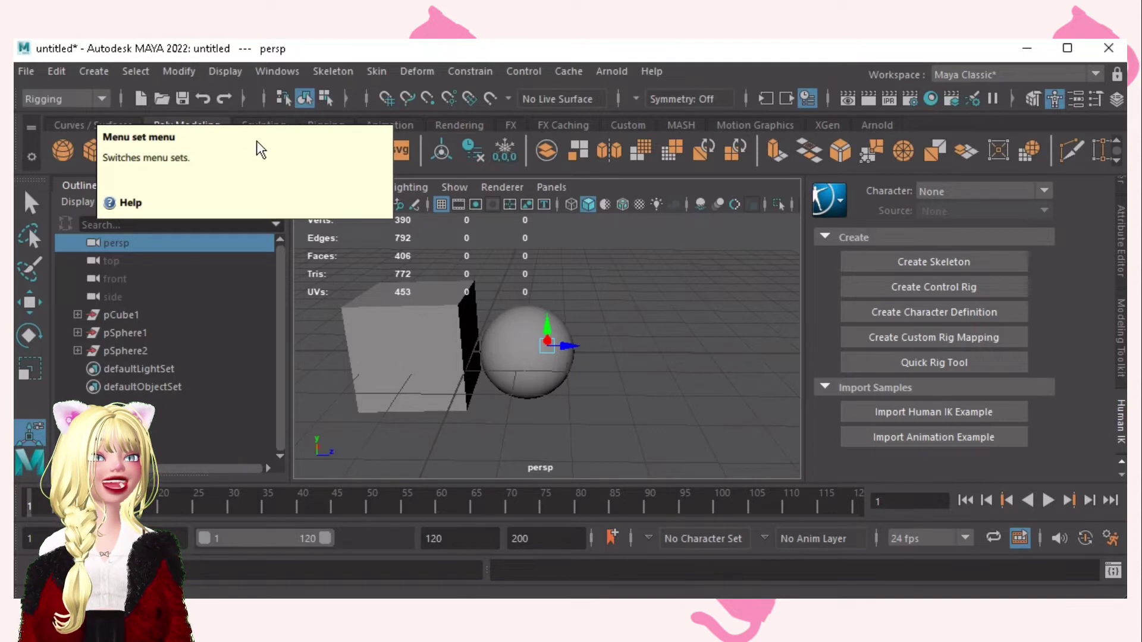
key("F2")
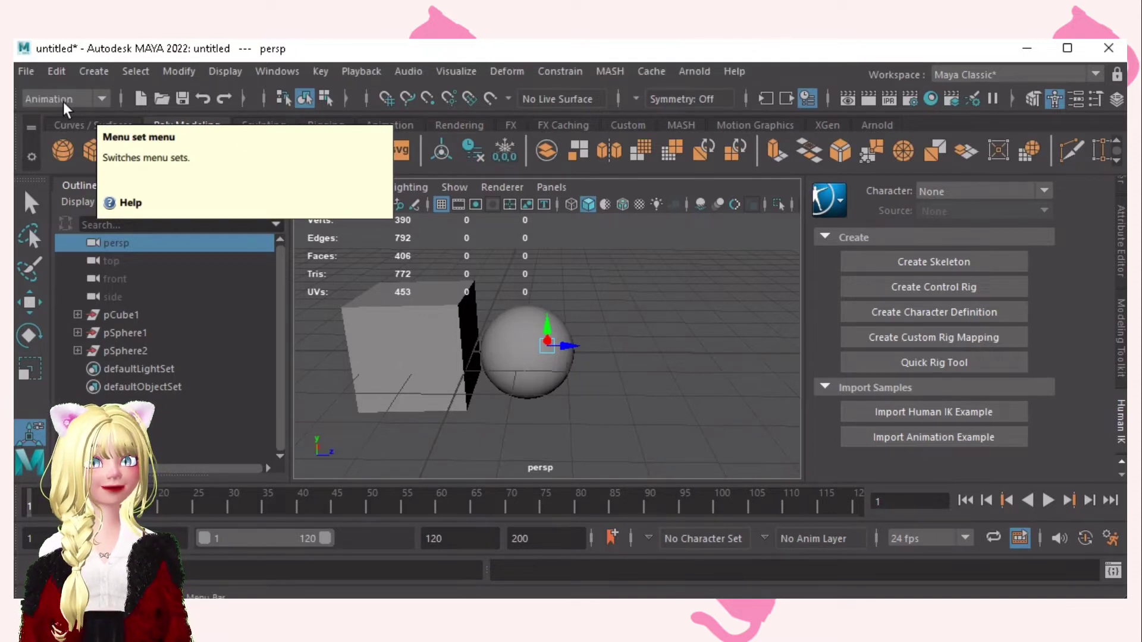
scroll(71, 100, "down", 1)
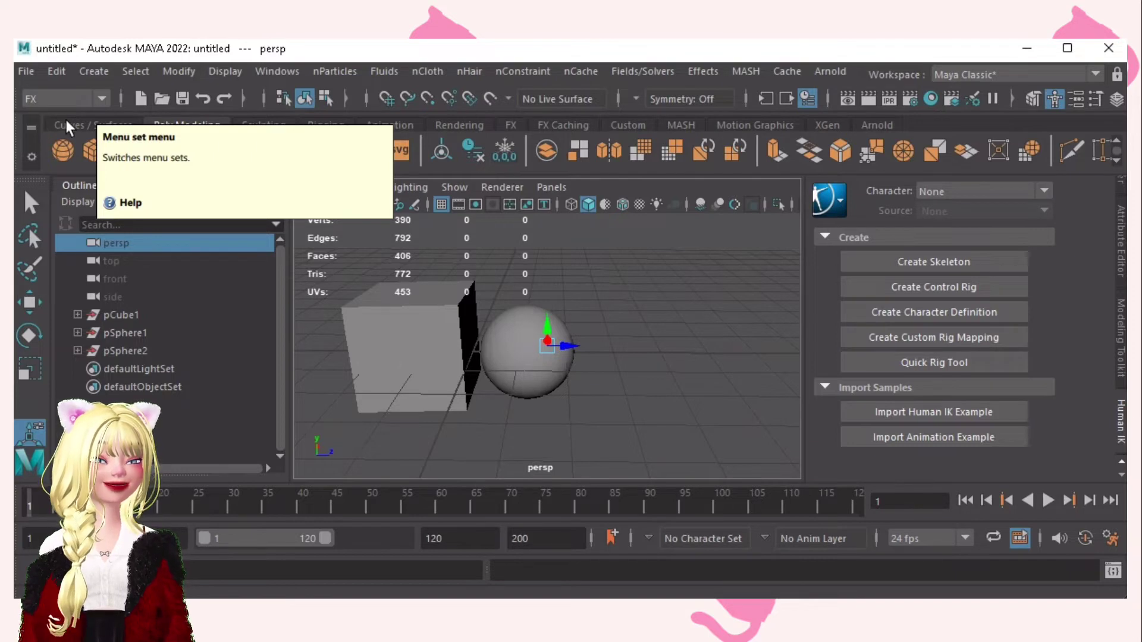
key("F6")
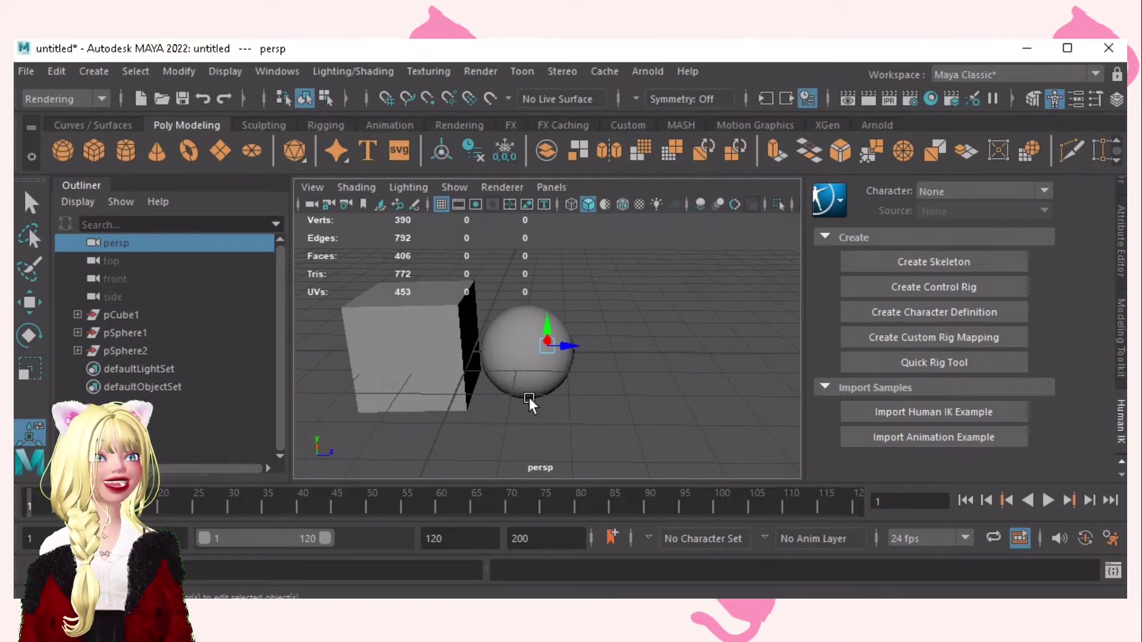
Select the sphere in component mode and pick individual vertices on it, followed by all of its vertices
left_click(629, 392)
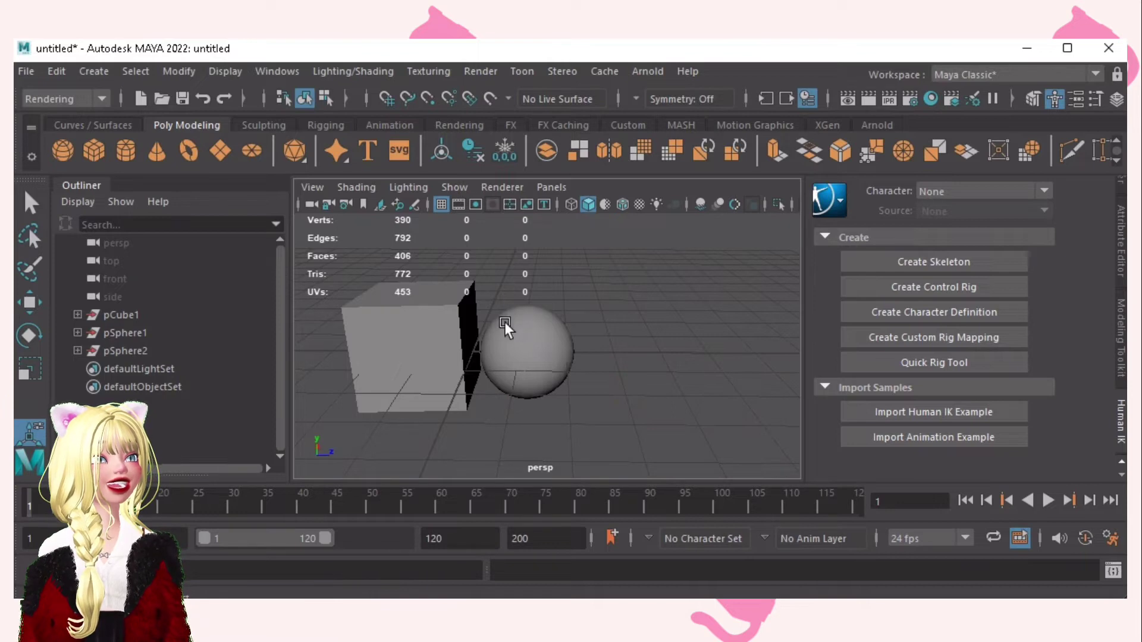
left_click(524, 333)
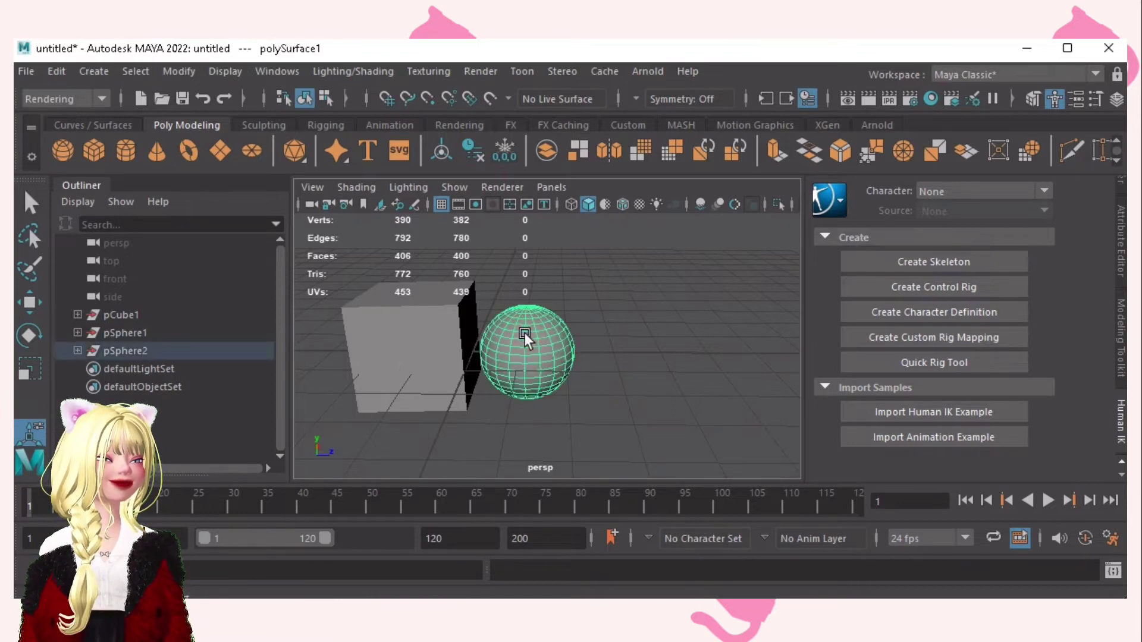
key("F8")
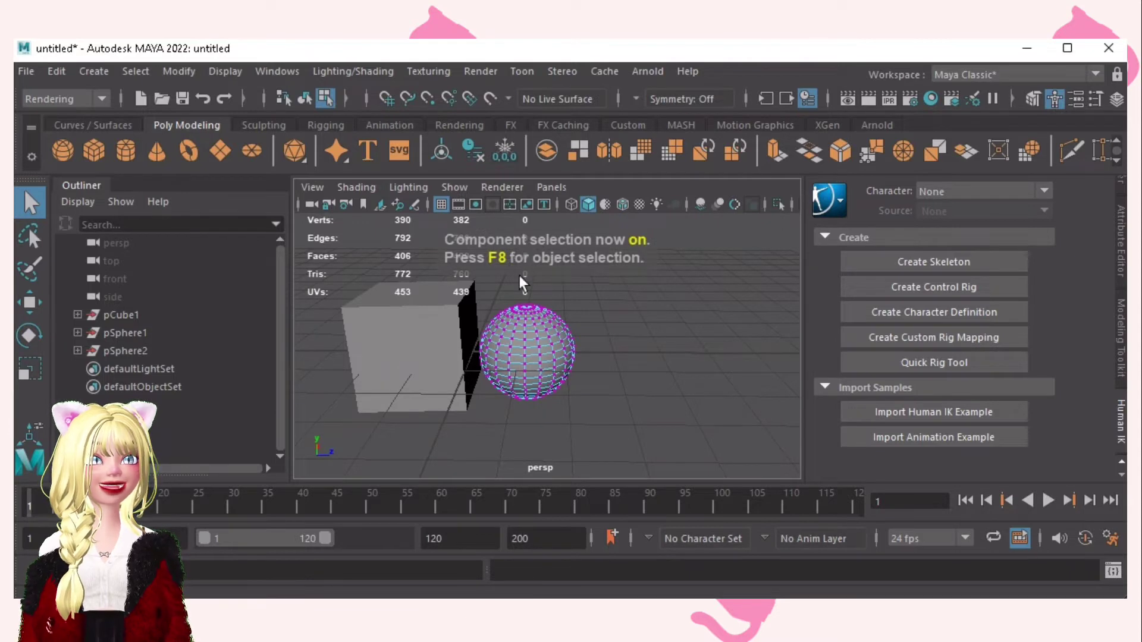
scroll(523, 352, "up", 3)
left_click(518, 338)
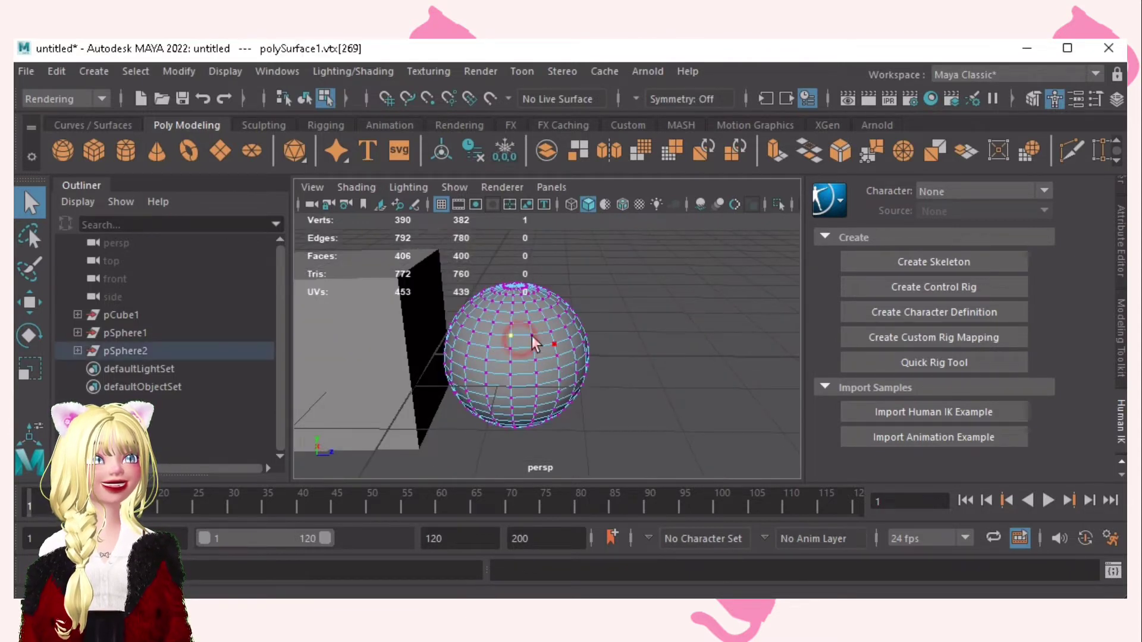
left_click(526, 361)
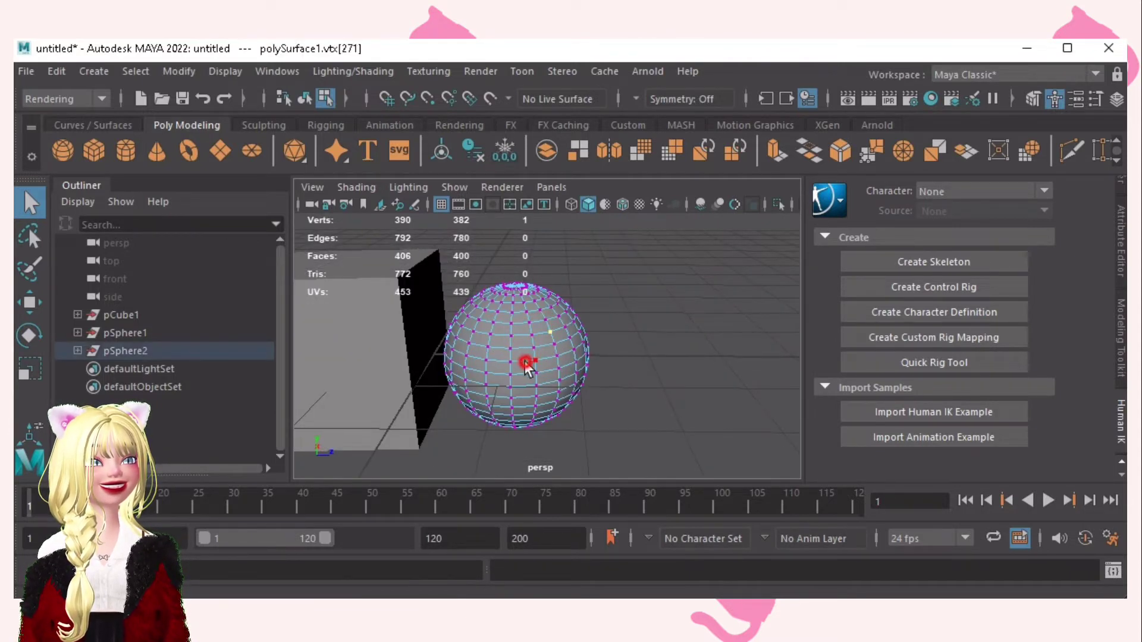
left_click(515, 339)
double_click(532, 336)
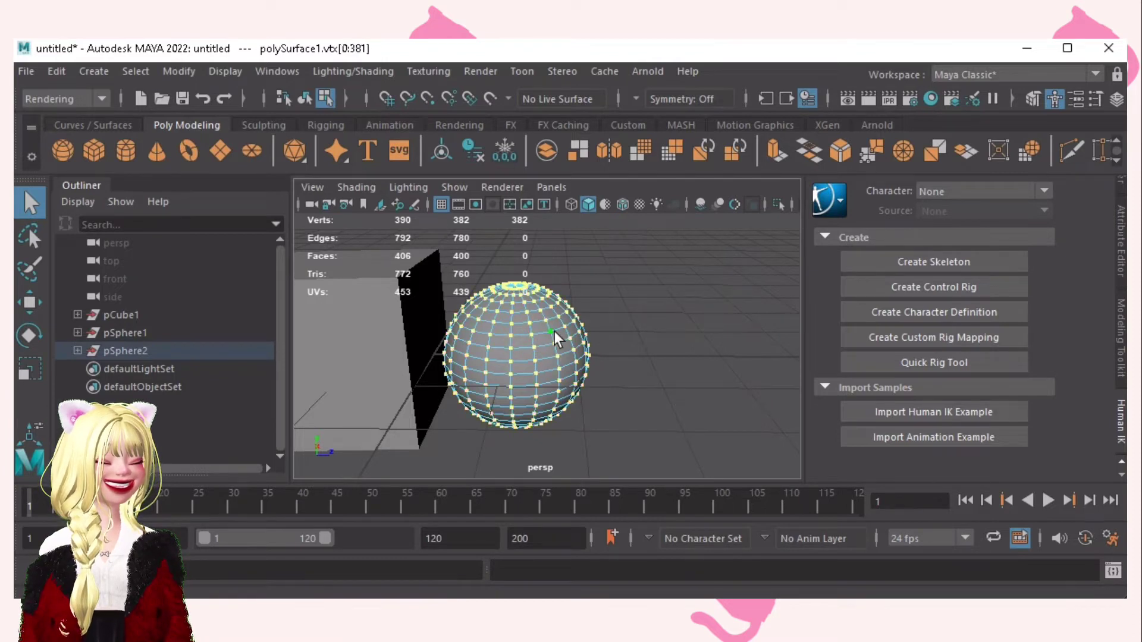
Change to vertex selection and pick single vertices on the upper part of the sphere
key("F9")
left_click(524, 323)
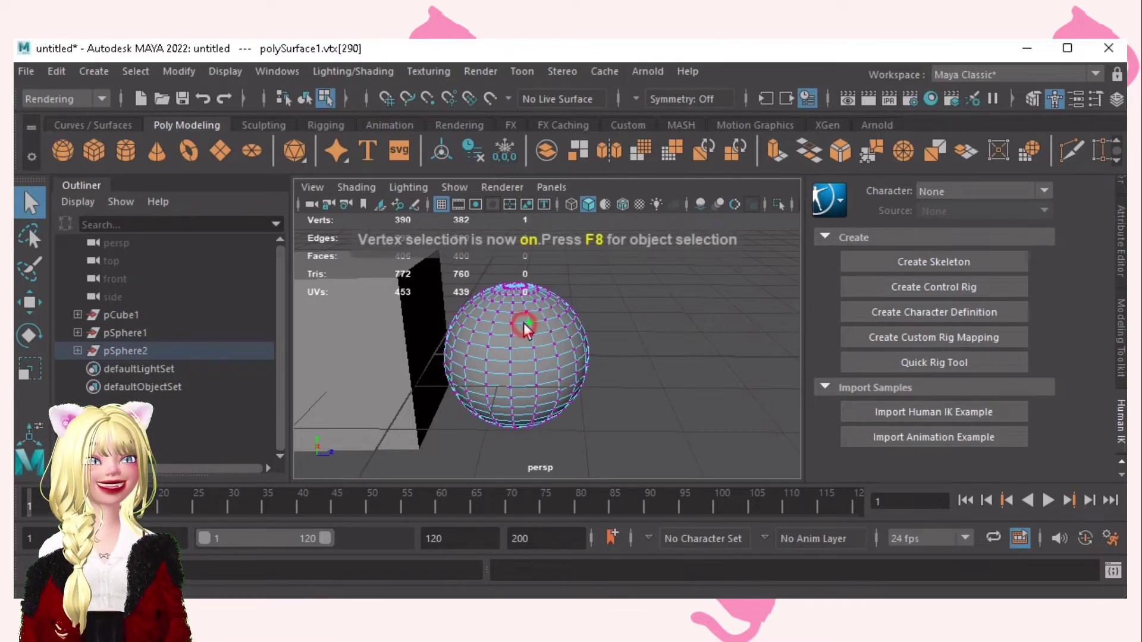
scroll(516, 342, "up", 3)
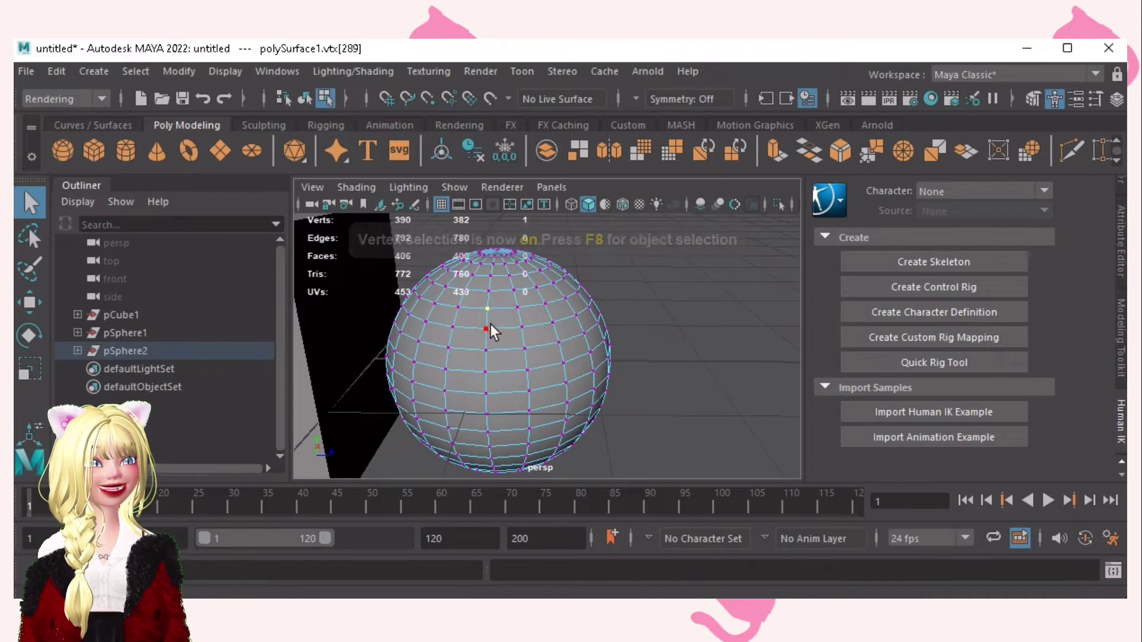
left_click(521, 312)
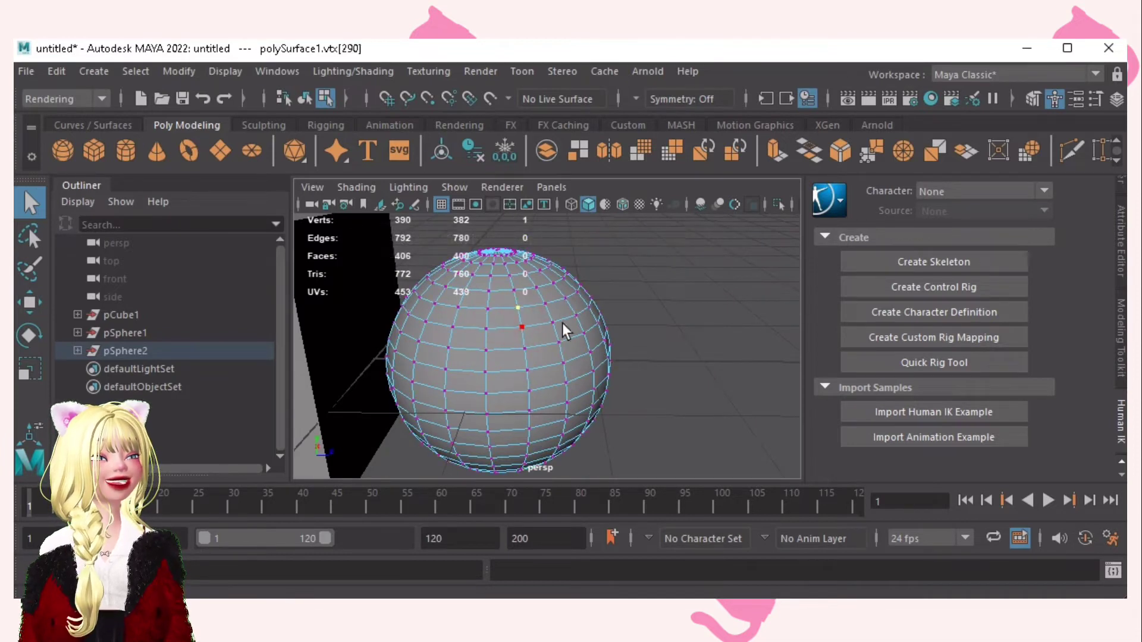
Change to edge selection and select a full vertical edge loop around the sphere
key("F10")
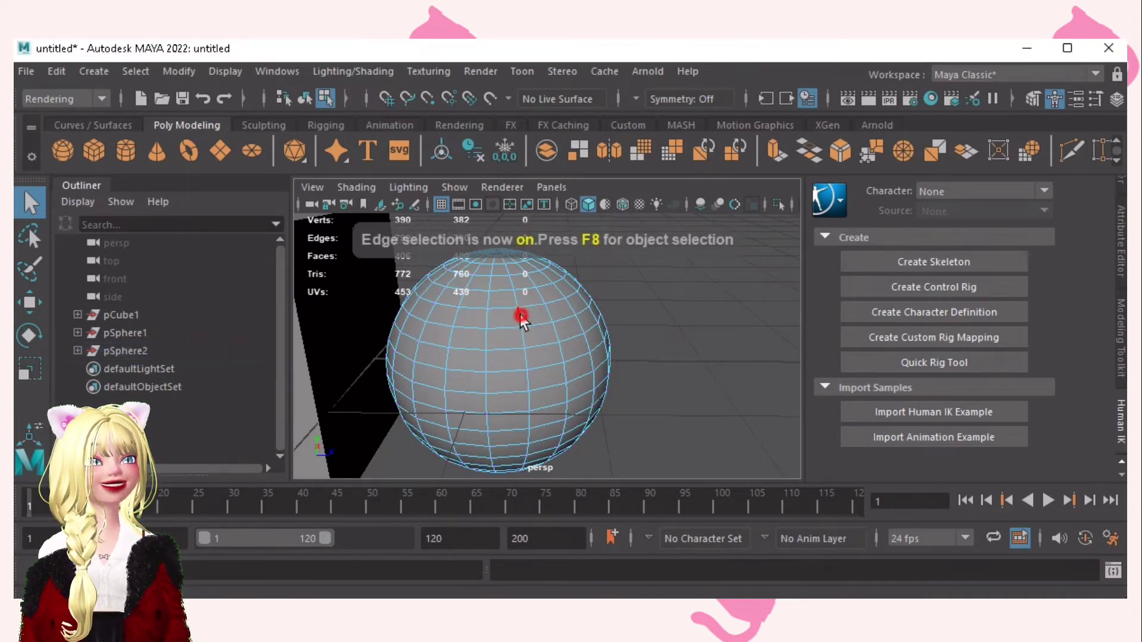
left_click(520, 315)
double_click(488, 319)
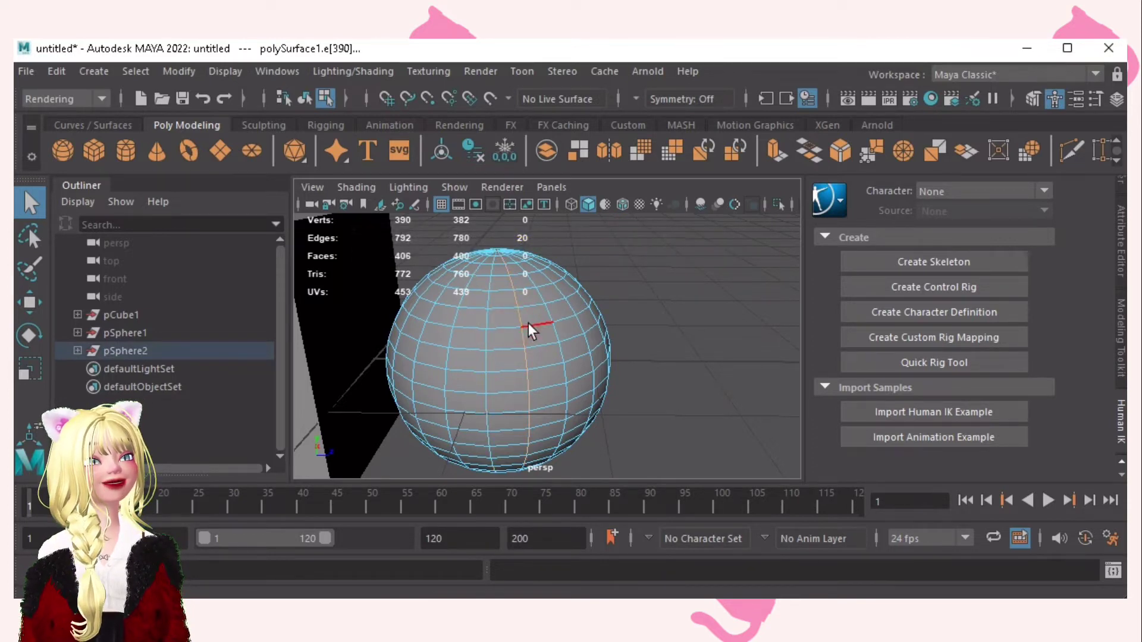
Change to face selection, select all the sphere's faces and then a single front face, and toggle object selection on and off
key("F11")
double_click(497, 319)
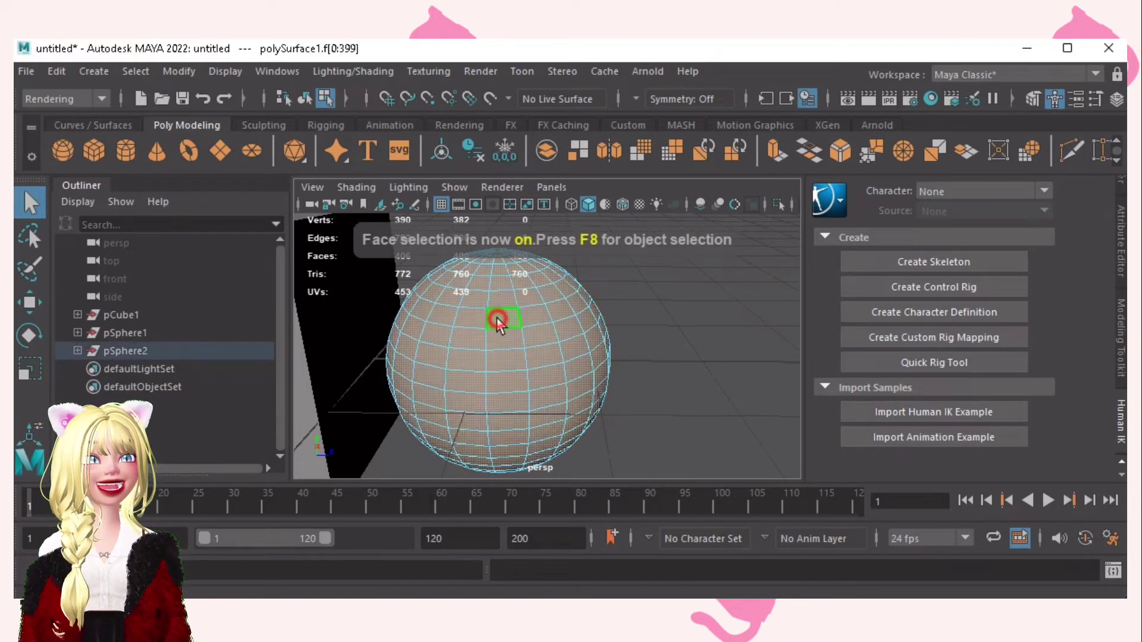
left_click(502, 331)
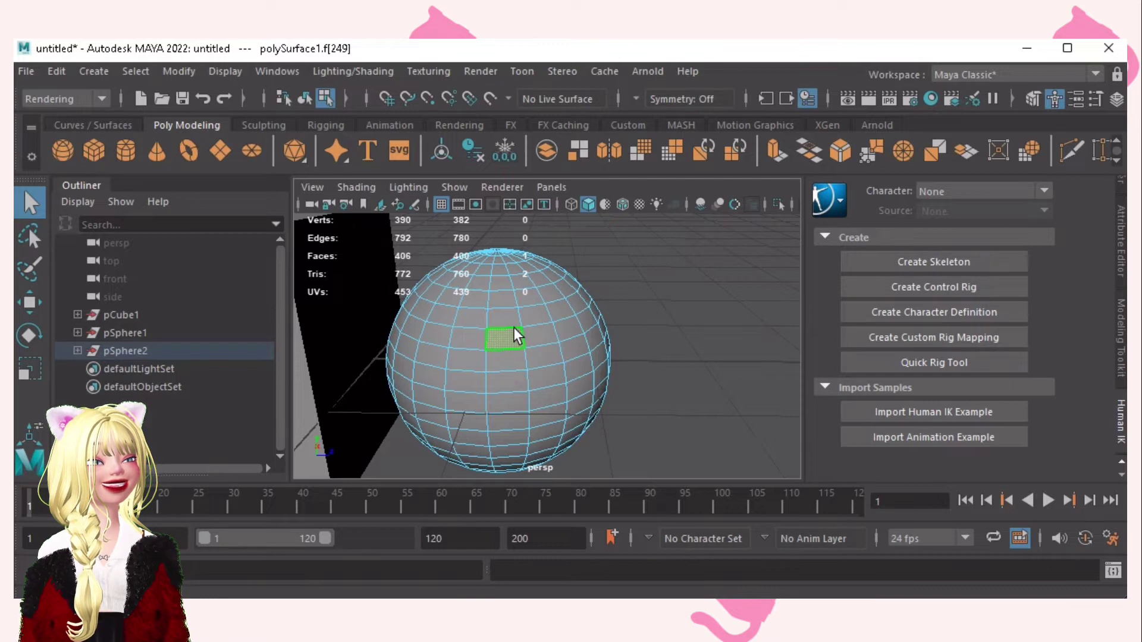
key("F8")
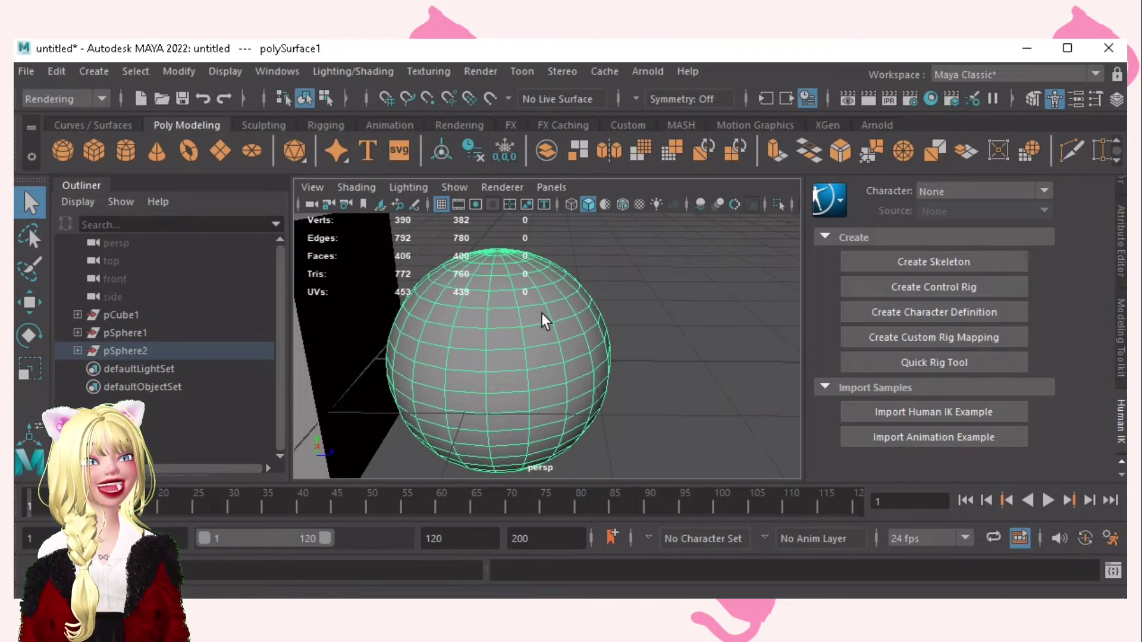
key("F8")
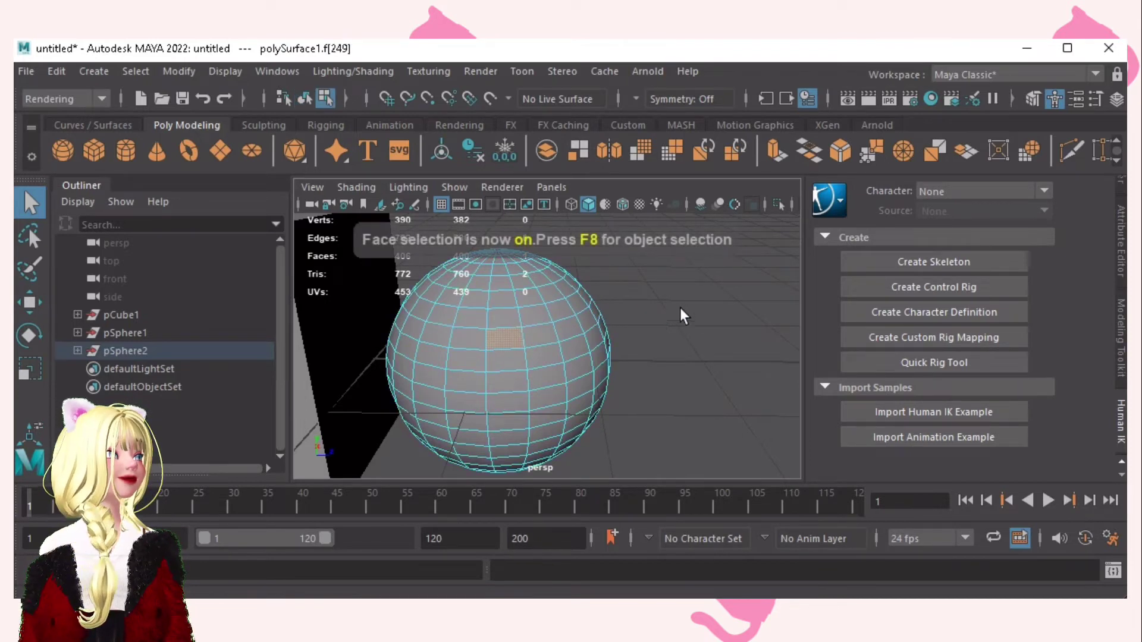
Cut the selected sphere face diagonally from its upper-left to its lower-right corner with the Multi-Cut tool
scroll(498, 324, "up", 3)
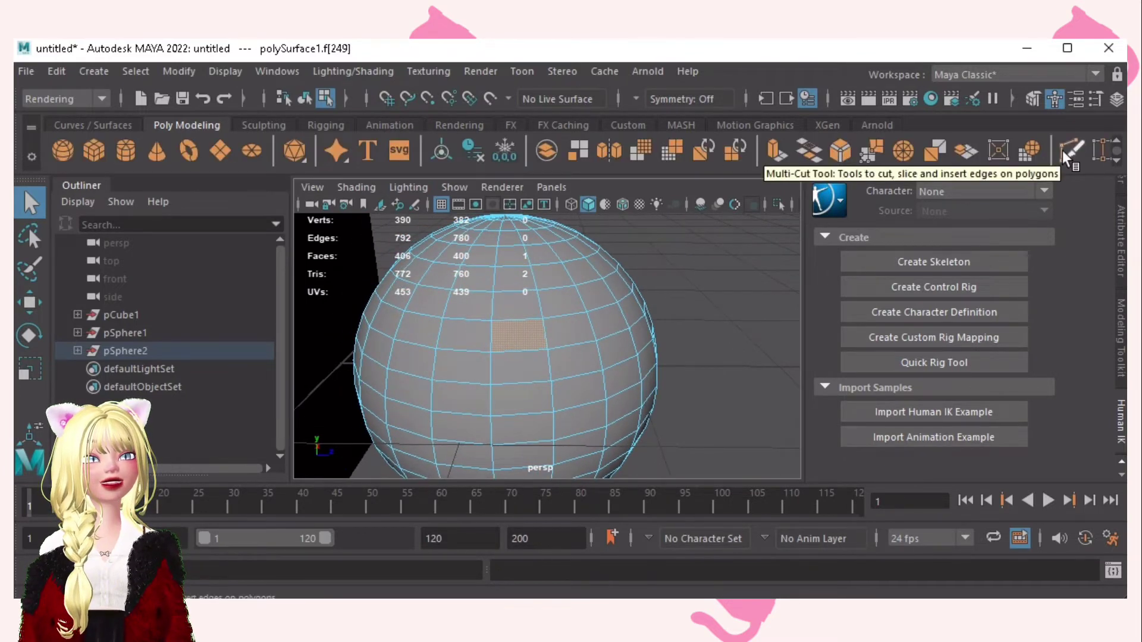
left_click(1065, 150)
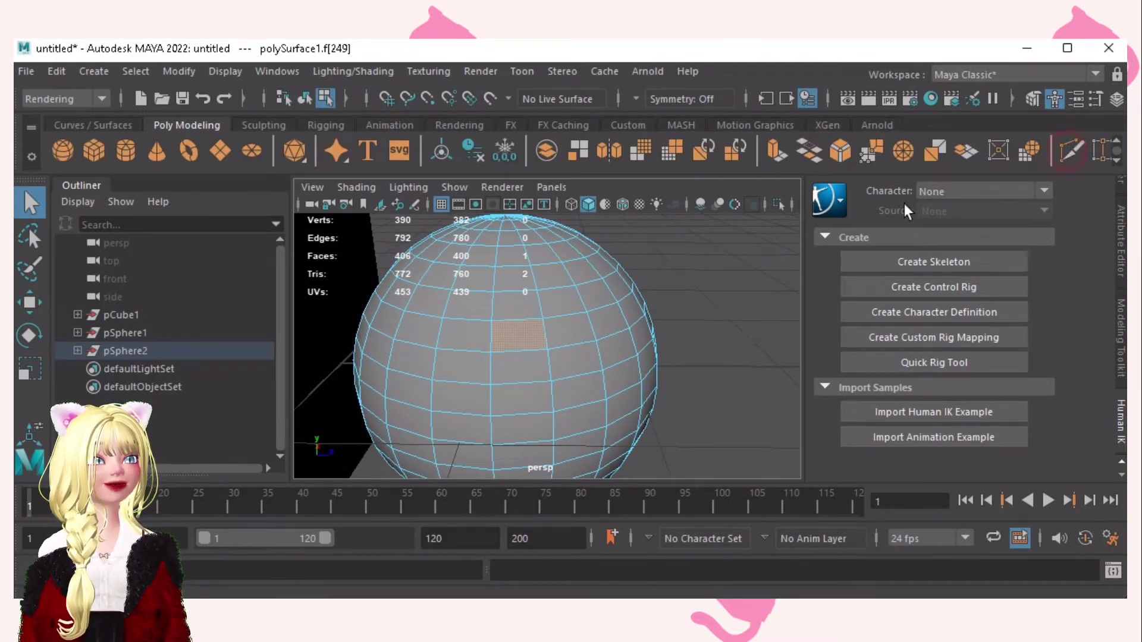
left_click(491, 321)
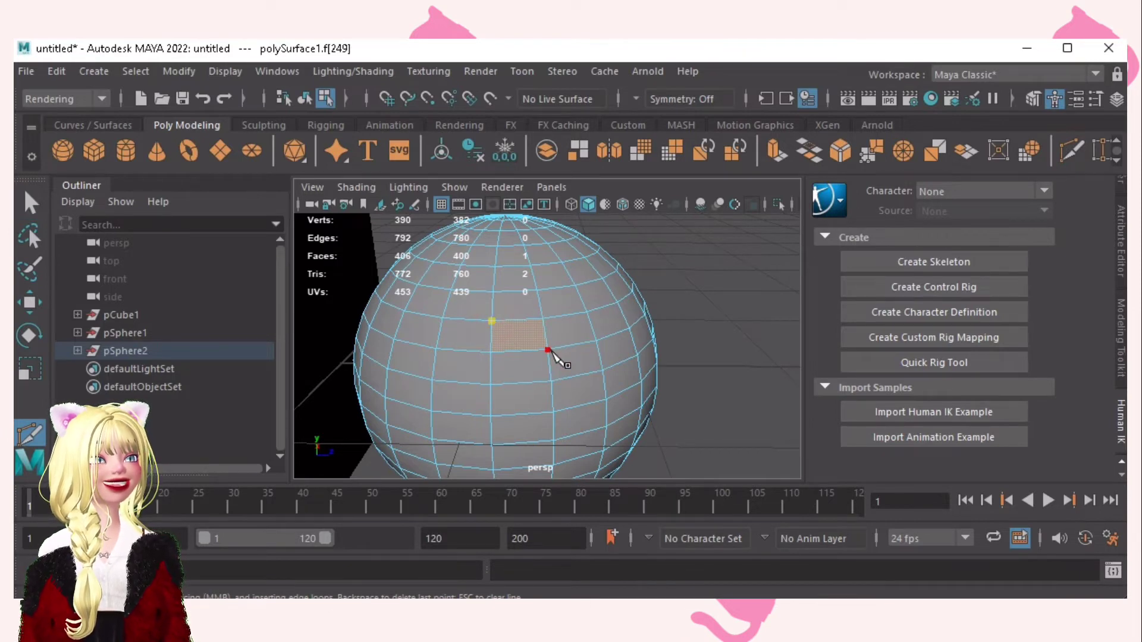
left_click(547, 349)
key("Return")
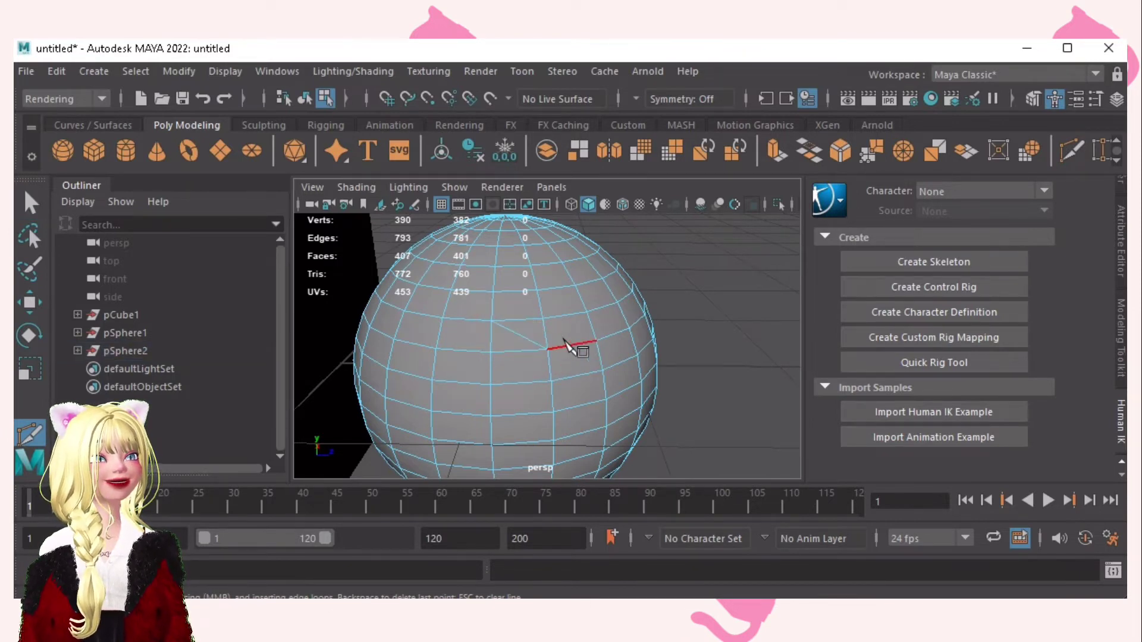
Cut the same face along its other diagonal to form four triangles, and return to the Select tool
scroll(507, 357, "up", 3)
left_click(537, 290)
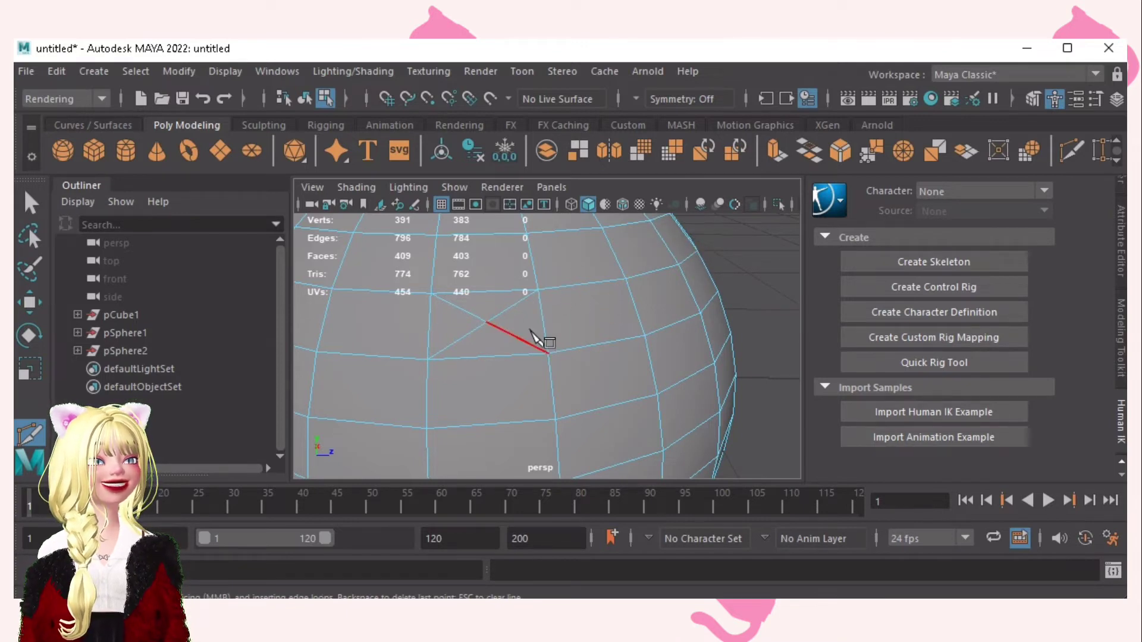
key("q")
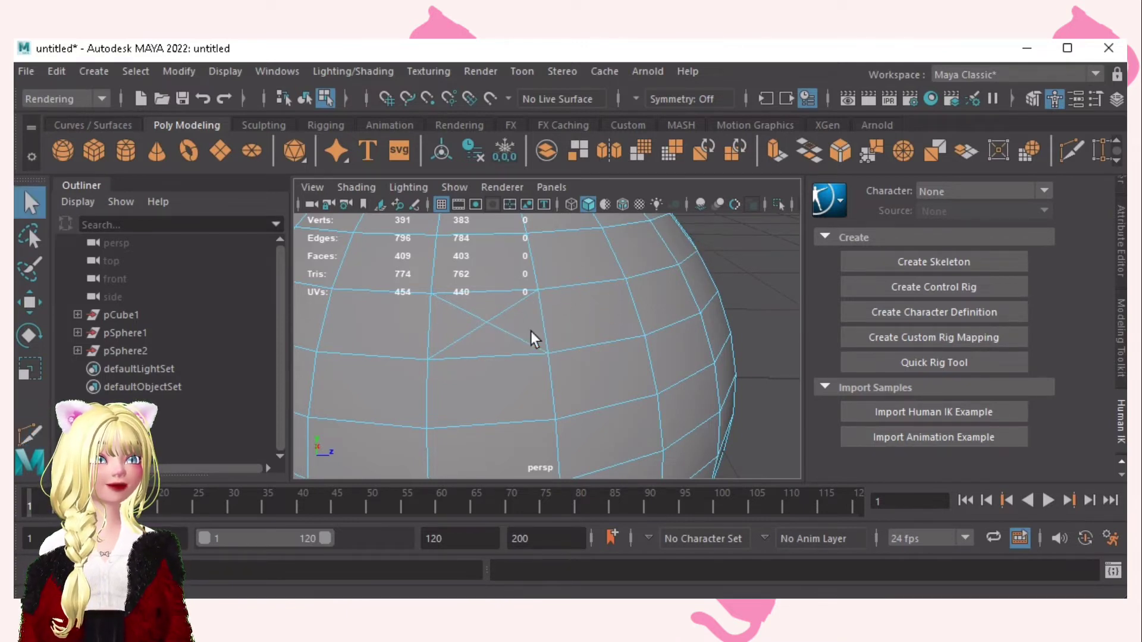
Delete the right-hand triangle of the cut face and the quad next to it, opening a hole in the sphere
left_click(524, 322)
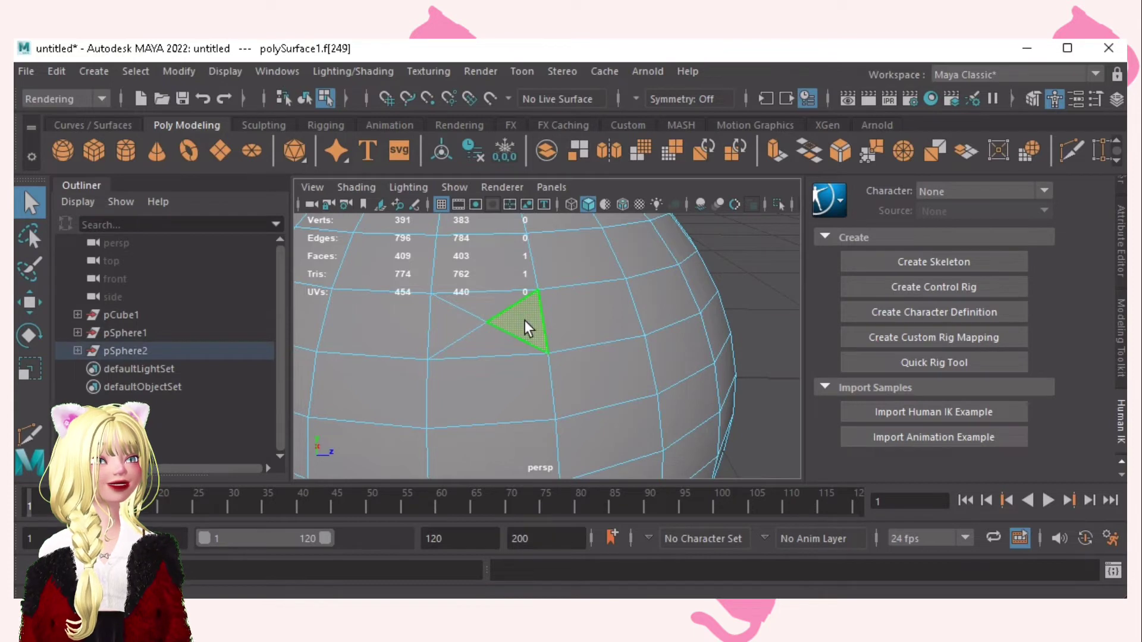
key("Delete")
left_click_drag(524, 317, 509, 345, "alt")
right_click_drag(510, 345, 438, 349, "alt")
left_click_drag(454, 349, 520, 339, "alt")
right_click_drag(520, 339, 702, 413, "alt")
right_click_drag(629, 398, 637, 365, "alt")
left_click(637, 364)
key("Delete")
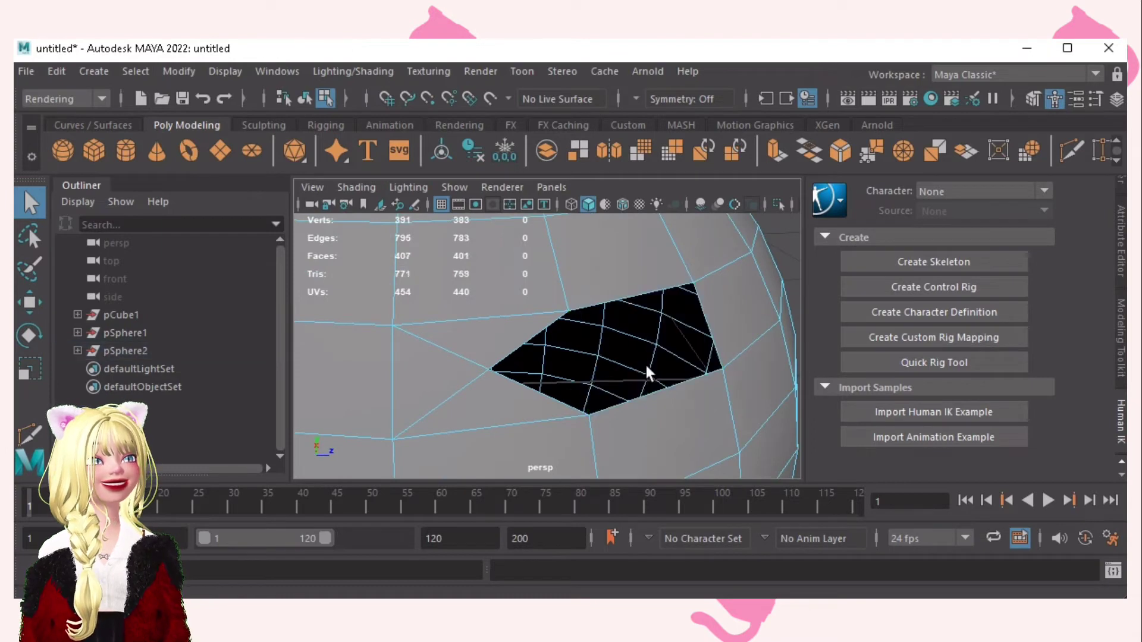
Close the hole in the sphere by merging its facing corner vertices with the Target Weld tool
left_click_drag(635, 329, 576, 327, "alt")
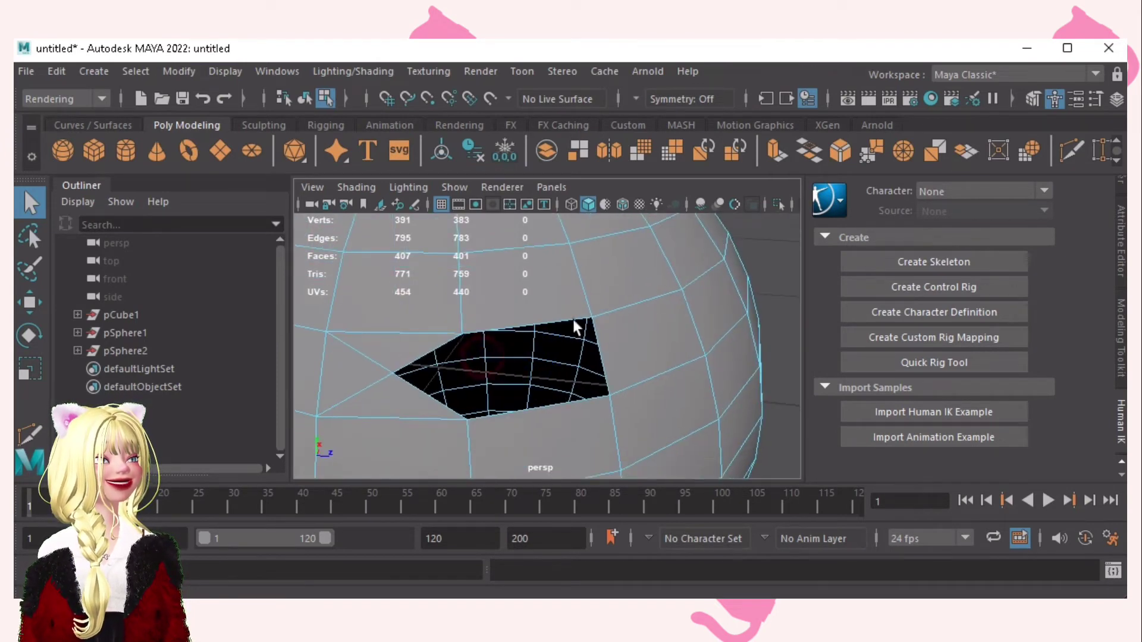
left_click(1100, 156)
mouse_move(578, 309)
left_mouse_down("alt")
mouse_move(612, 324)
mouse_move(561, 324)
mouse_move(574, 321)
left_mouse_up("alt")
right_click_drag(574, 323, 633, 341, "alt")
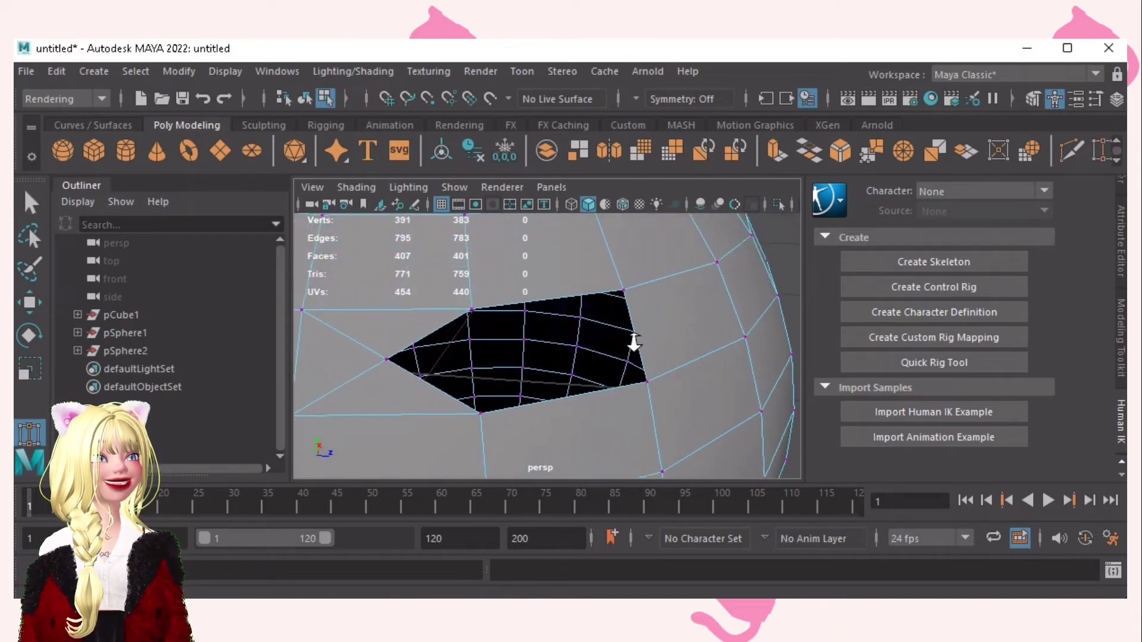
mouse_move(633, 341)
left_mouse_down("alt")
mouse_move(614, 339)
mouse_move(644, 334)
left_mouse_up("alt")
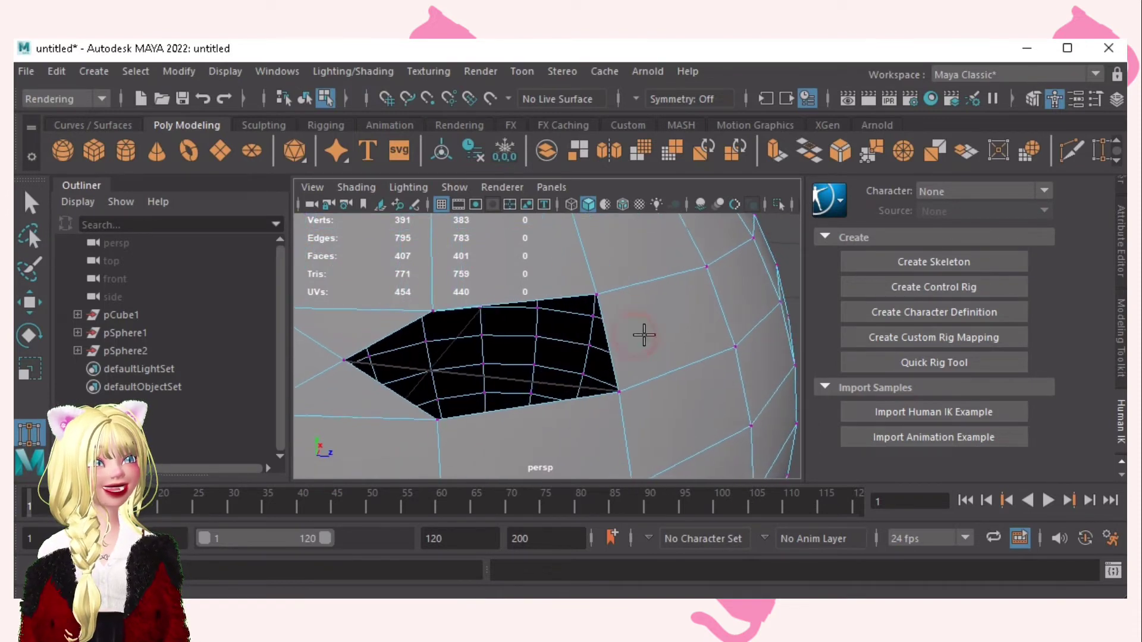
right_click_drag(644, 335, 624, 356, "alt")
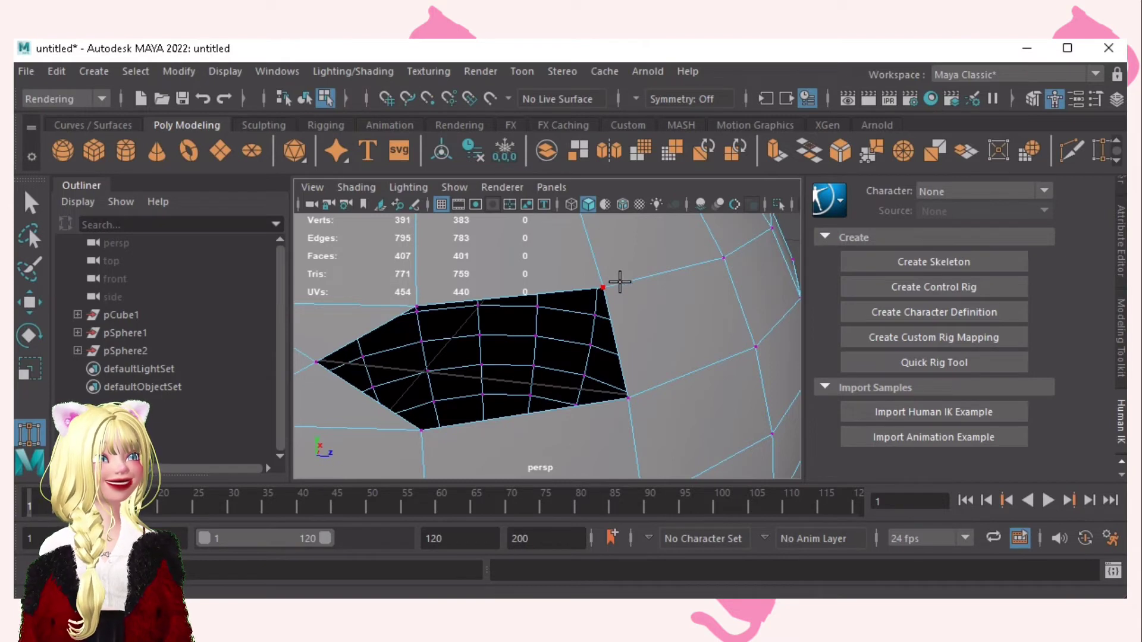
left_click_drag(611, 283, 629, 397)
left_click_drag(637, 349, 732, 256, "alt")
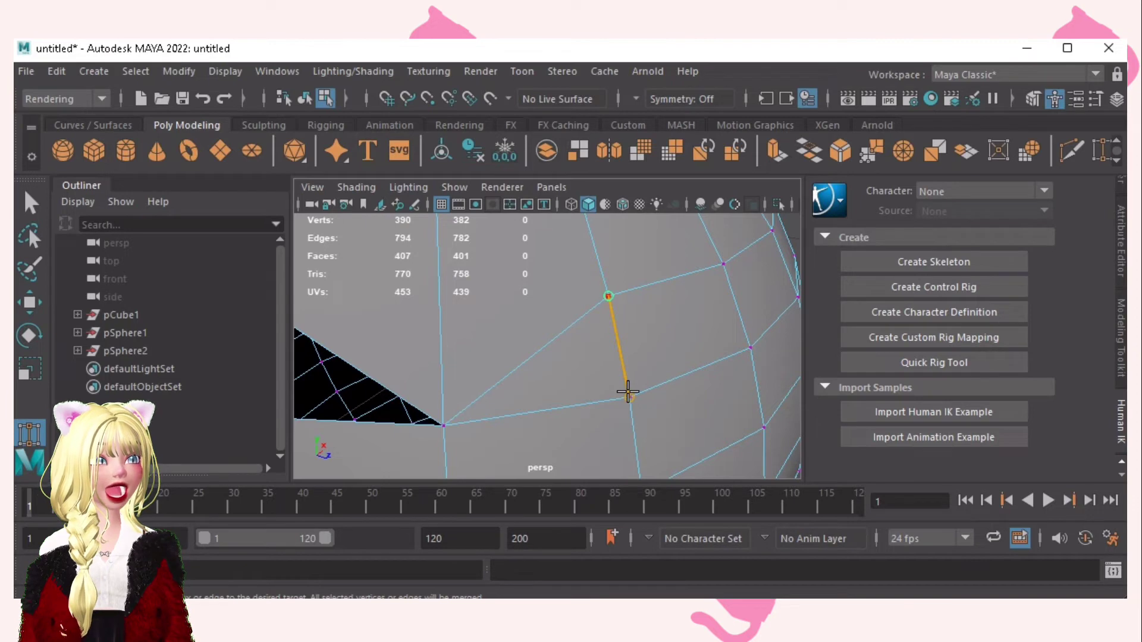
left_click_drag(627, 392, 629, 396)
left_click_drag(668, 345, 617, 352, "alt")
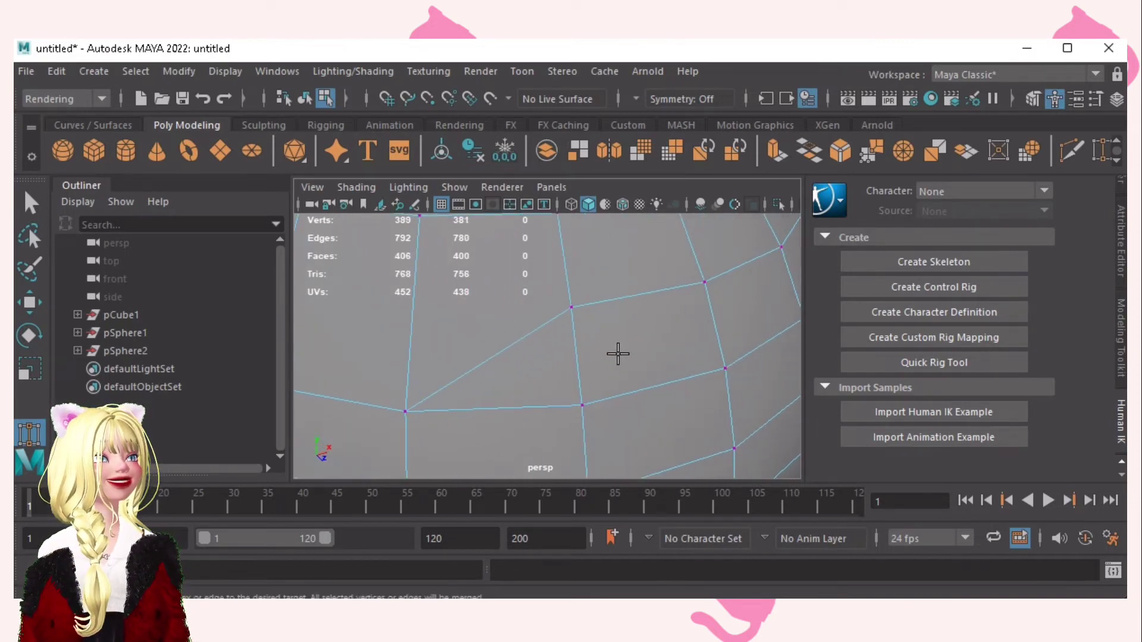
Move a horizontal edge of the sphere down to the edge below it with Quad Draw, and adjust its right-end vertex
scroll(110, 155, "down", 1)
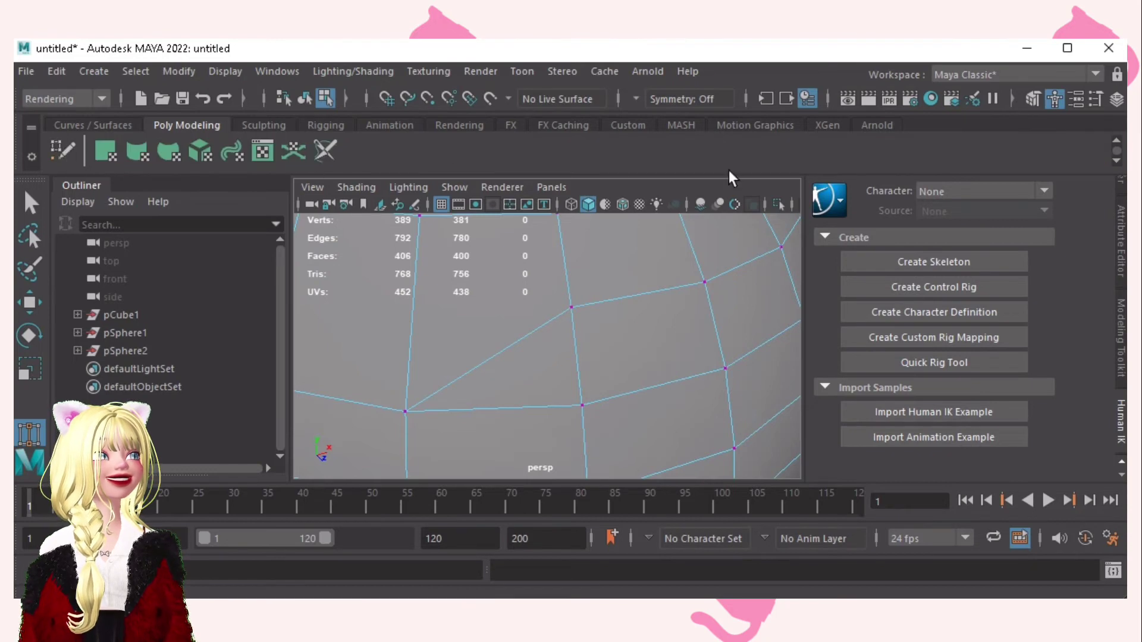
left_click(59, 148)
scroll(594, 333, "down", 3)
scroll(562, 336, "up", 5)
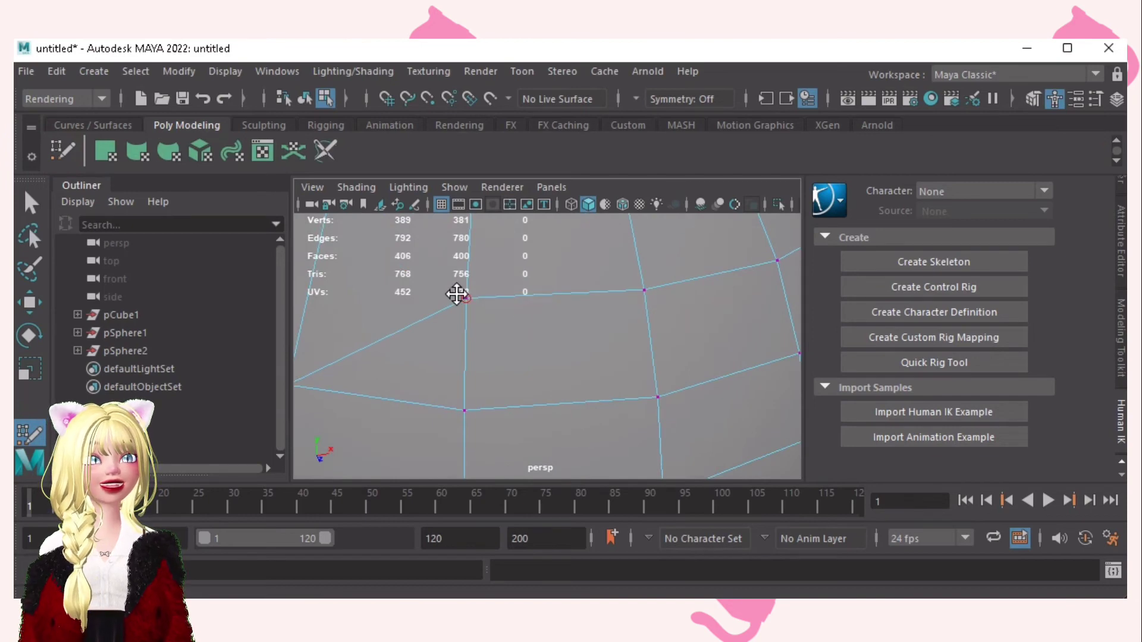
left_click_drag(627, 302, 646, 295, "alt")
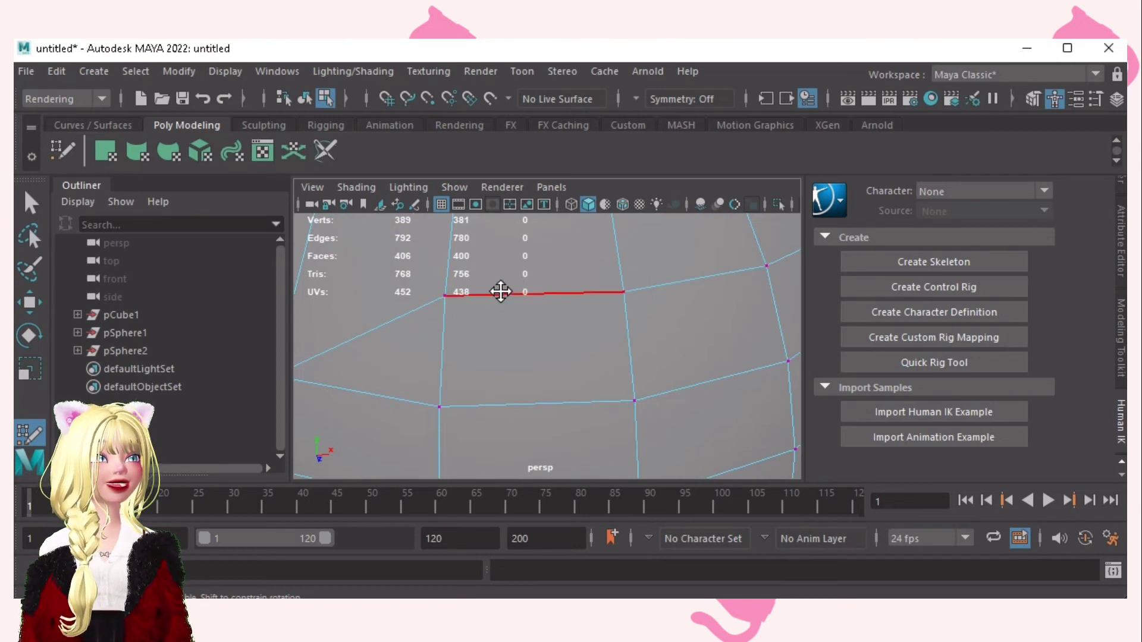
left_click_drag(501, 291, 502, 397)
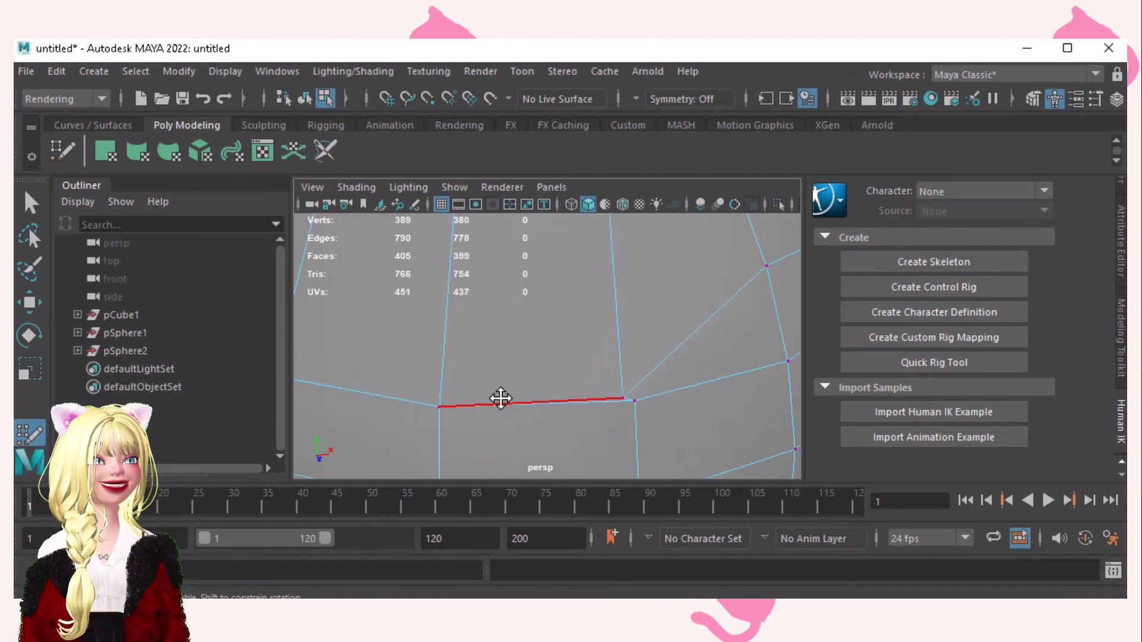
left_click_drag(629, 392, 544, 390, "alt")
Merge the upper corner vertex of the narrow triangular face into the vertex directly below it with the Target Weld tool
scroll(328, 173, "up", 1)
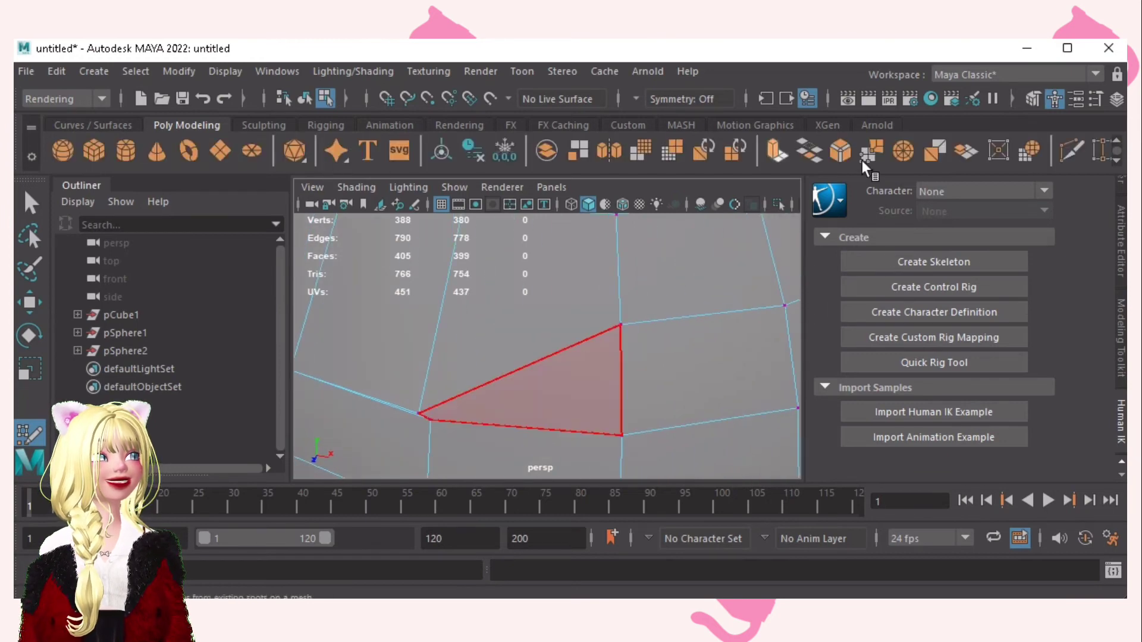
left_click(1102, 151)
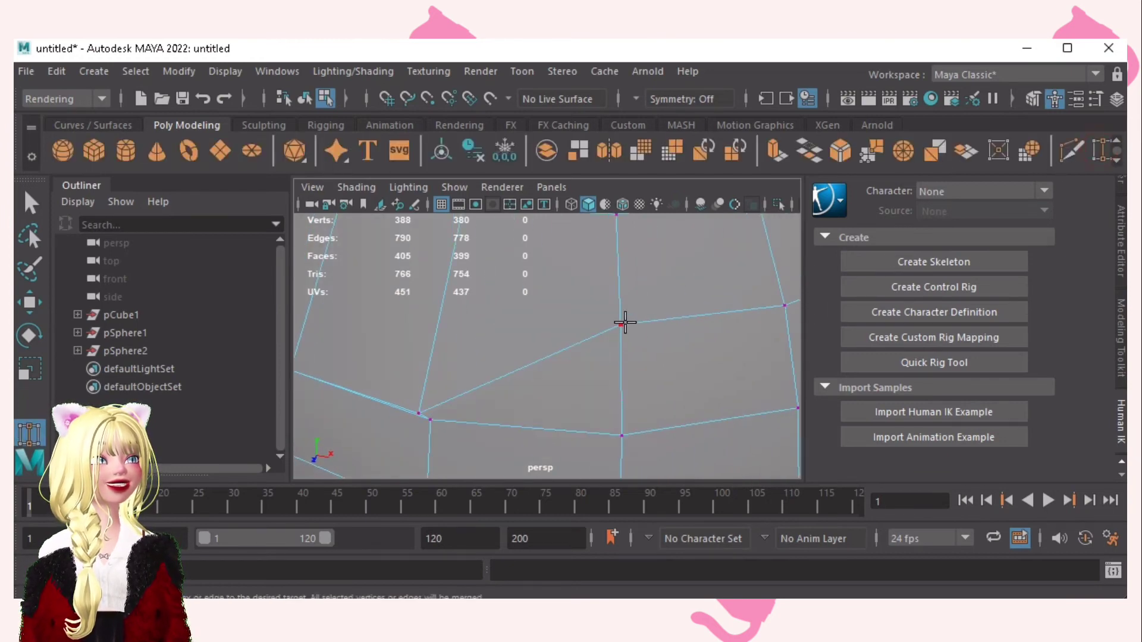
left_click_drag(622, 324, 622, 435)
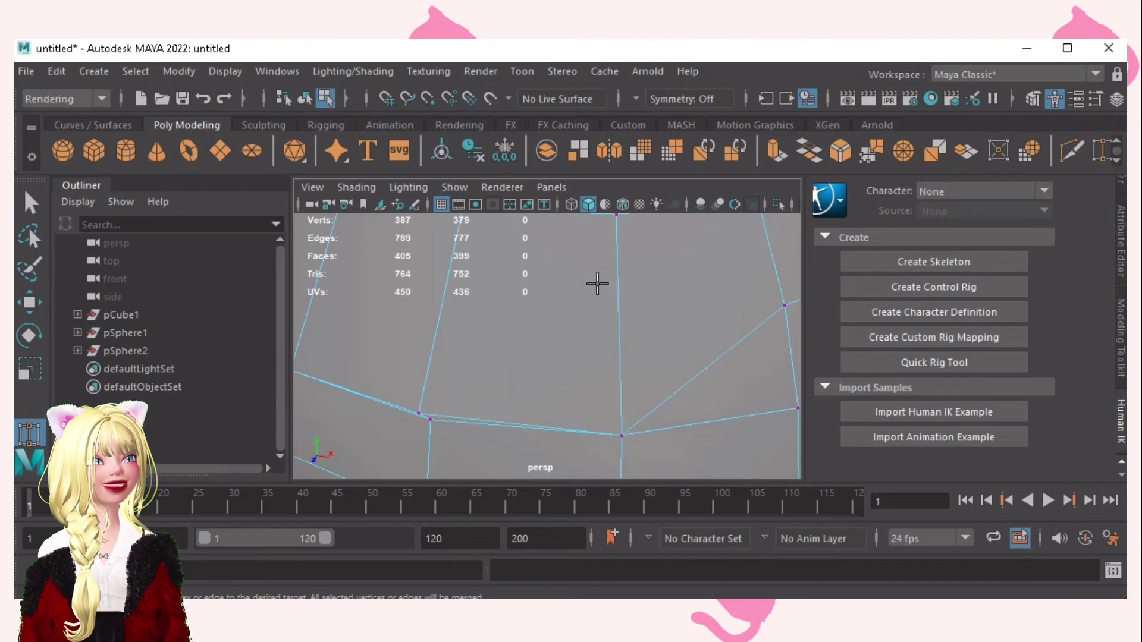
Weld the two nearly touching vertices at the remaining gap in the sphere, and undo a further trial weld
scroll(632, 309, "down", 5)
left_click_drag(605, 316, 607, 288, "alt")
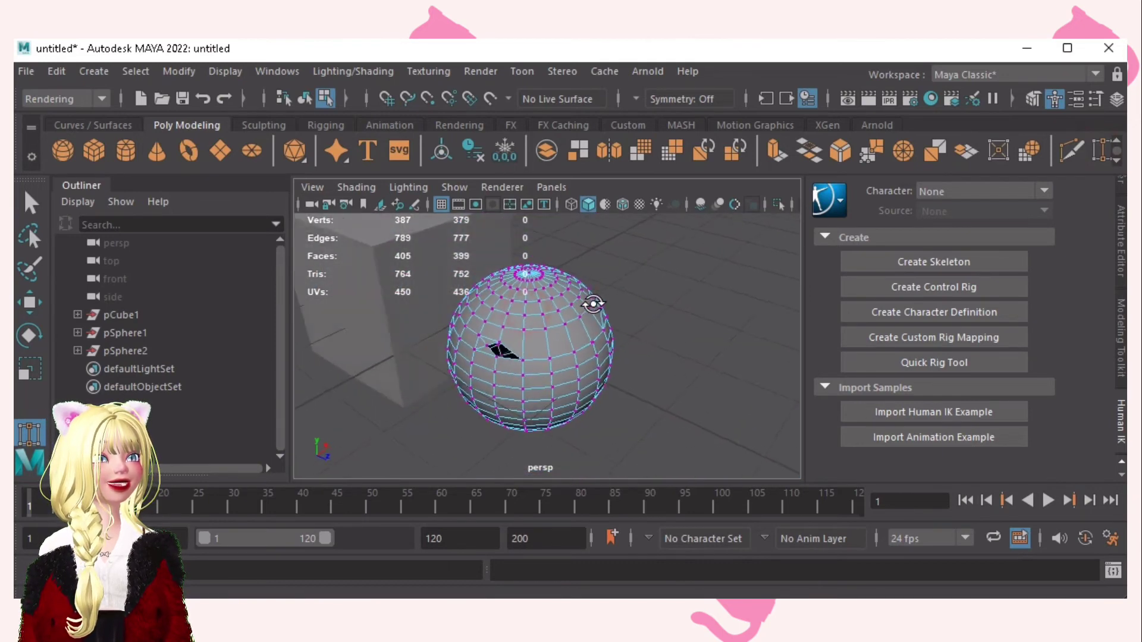
right_click_drag(512, 335, 643, 364, "alt")
left_click_drag(420, 295, 418, 333)
left_click_drag(507, 302, 446, 394, "alt")
key("ctrl+z")
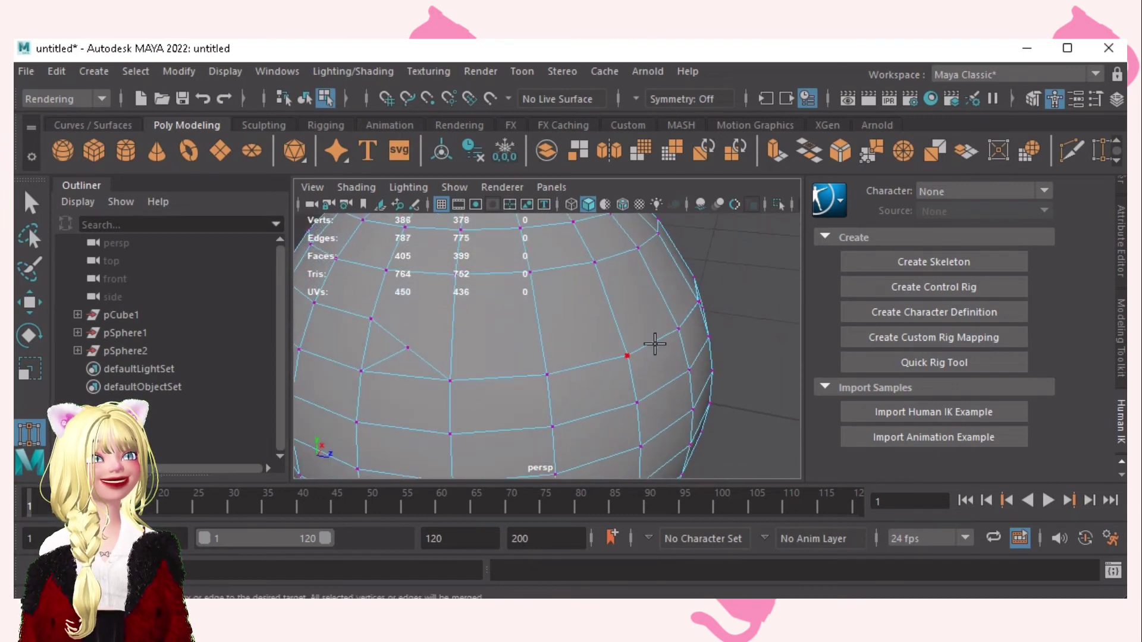
Weld another vertex on the sphere's upper right side to its lower-right neighbour, and return to the Select tool
scroll(581, 323, "down", 4)
left_click_drag(593, 316, 612, 334)
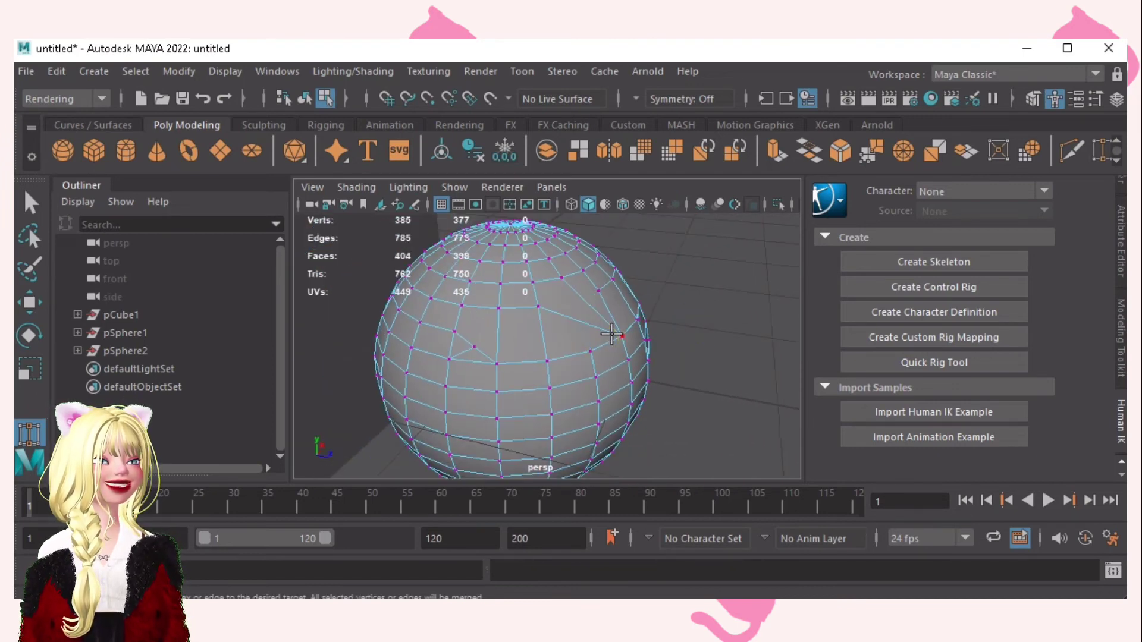
key("q")
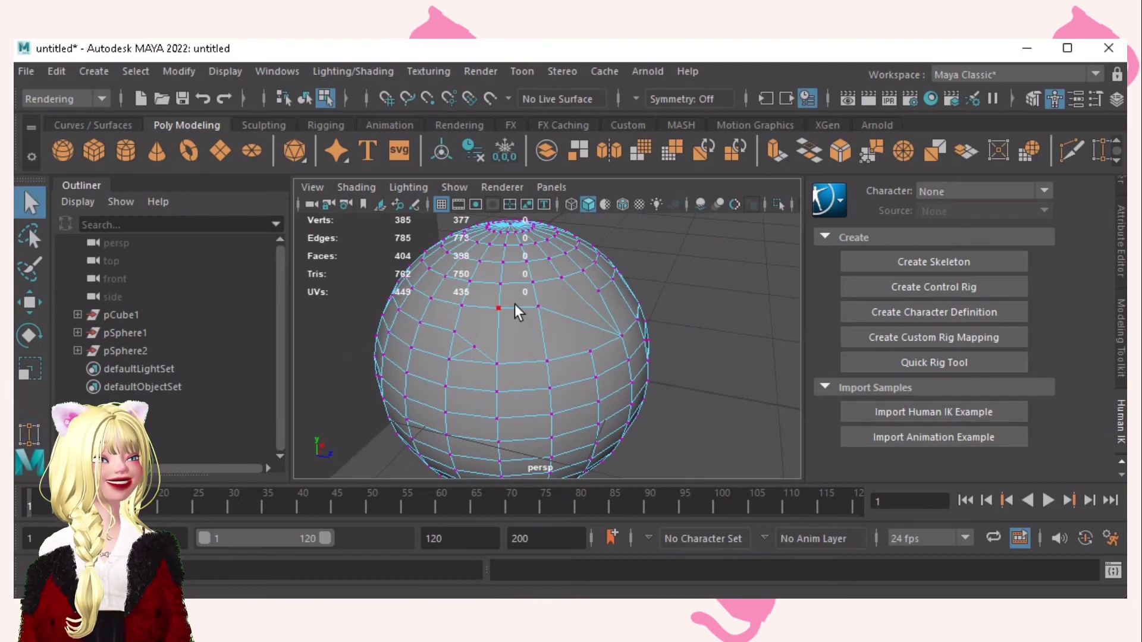
Switch the sphere to face selection and change to the Modeling menu set
key("F11")
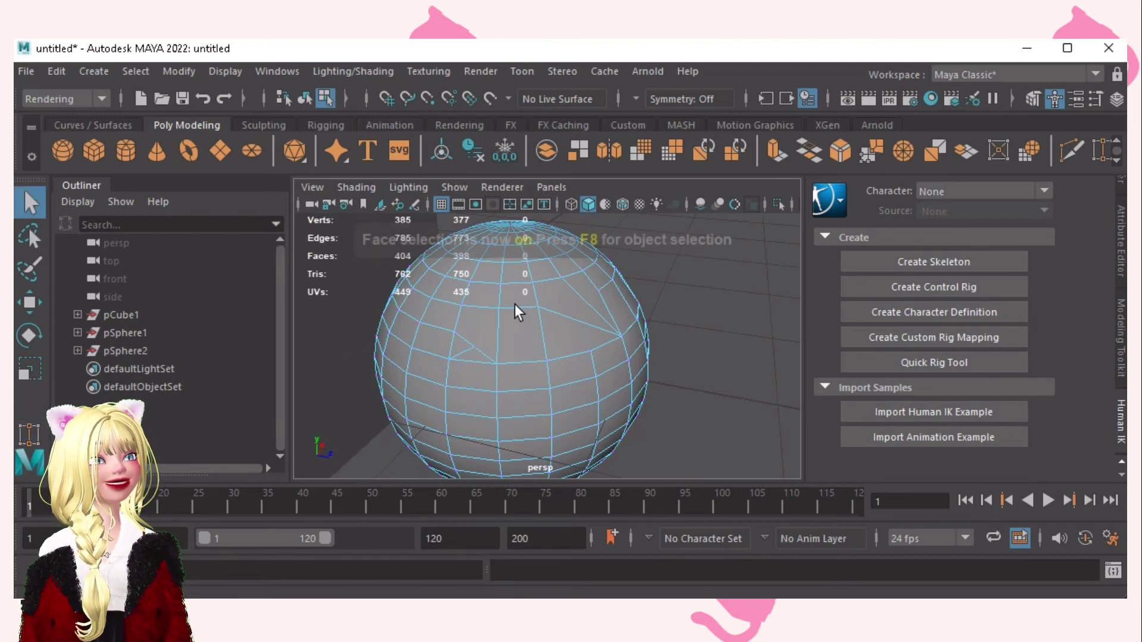
scroll(512, 301, "down", 1)
right_click_drag(512, 301, 485, 300, "alt")
left_click_drag(523, 291, 533, 277, "alt")
key("F2")
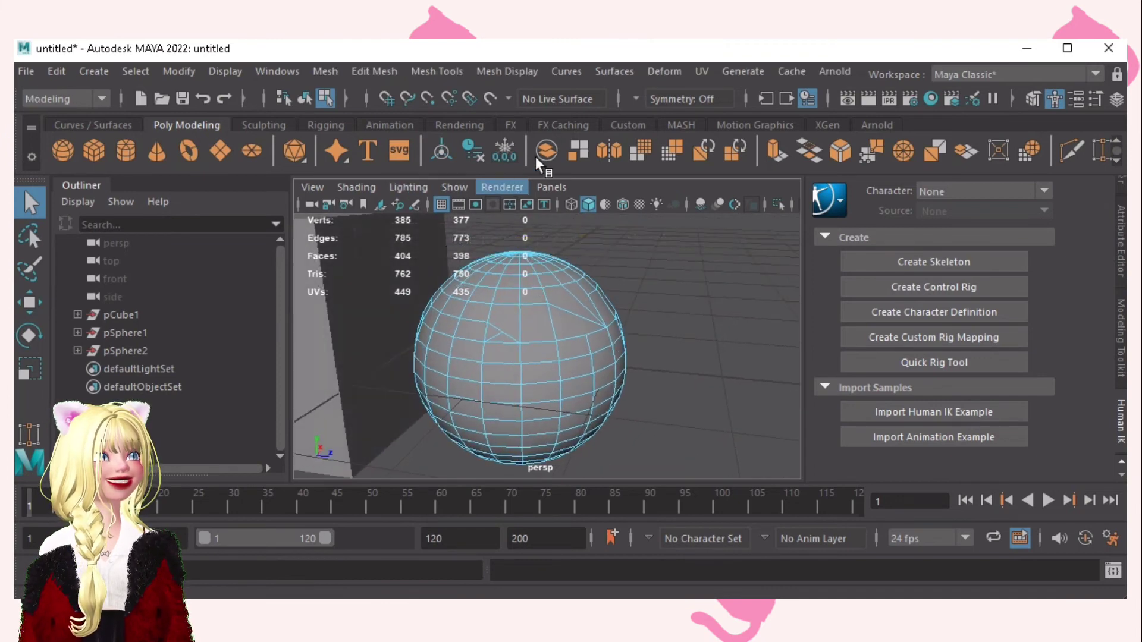
Set symmetry to Object X and select the mirrored pair of adjacent faces on the front of the sphere
left_click(636, 99)
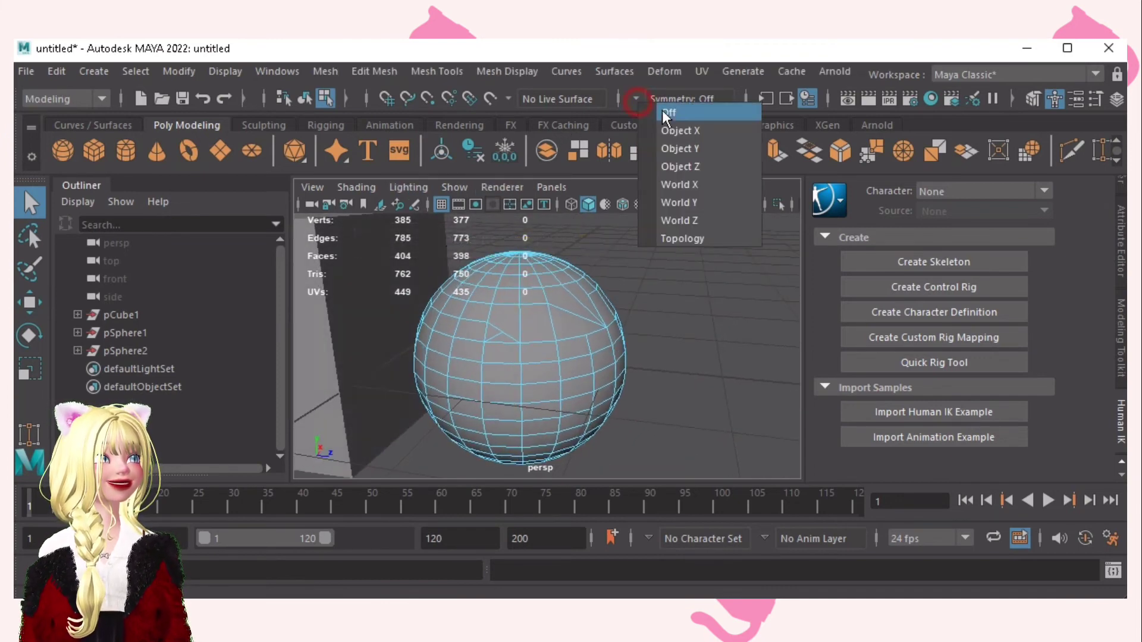
left_click(684, 127)
left_click_drag(586, 301, 588, 328, "alt")
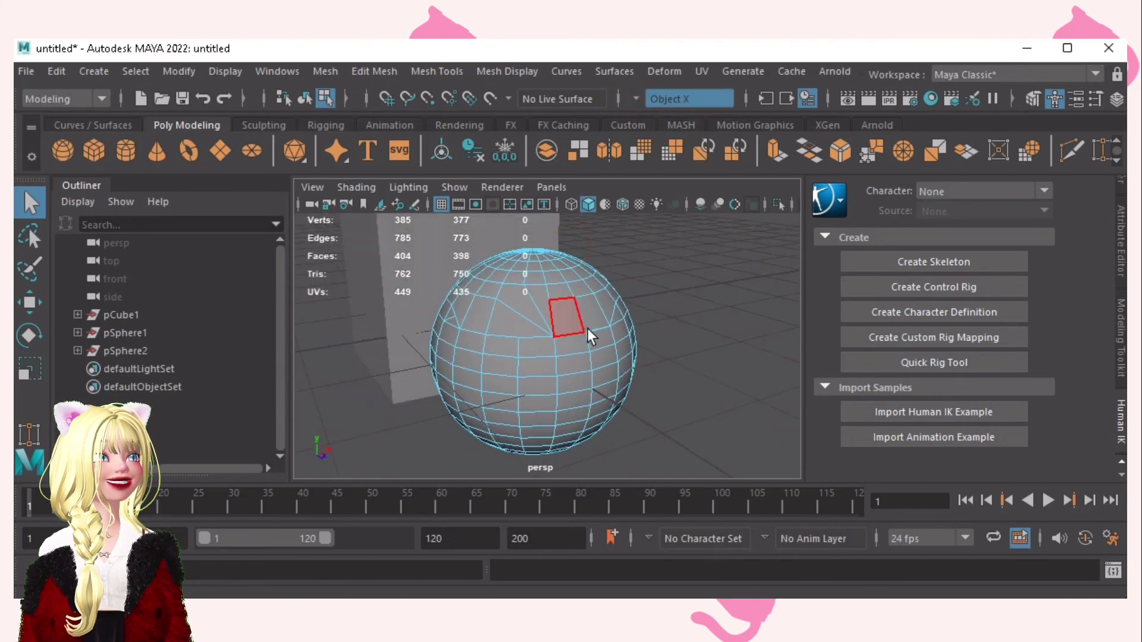
left_click(582, 359)
left_click_drag(601, 370, 545, 390, "alt")
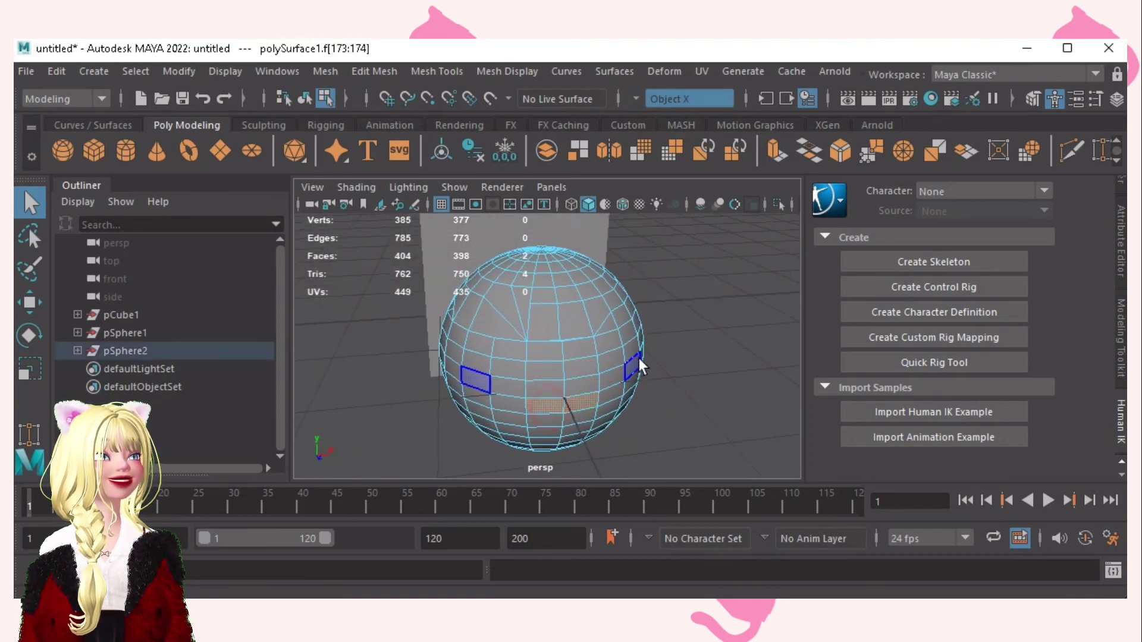
Select several mirrored face pairs on the sphere's opposite sides one after another, ending with a pair above the middle
left_click_drag(639, 358, 616, 350, "alt")
left_click(622, 356)
left_click(624, 367)
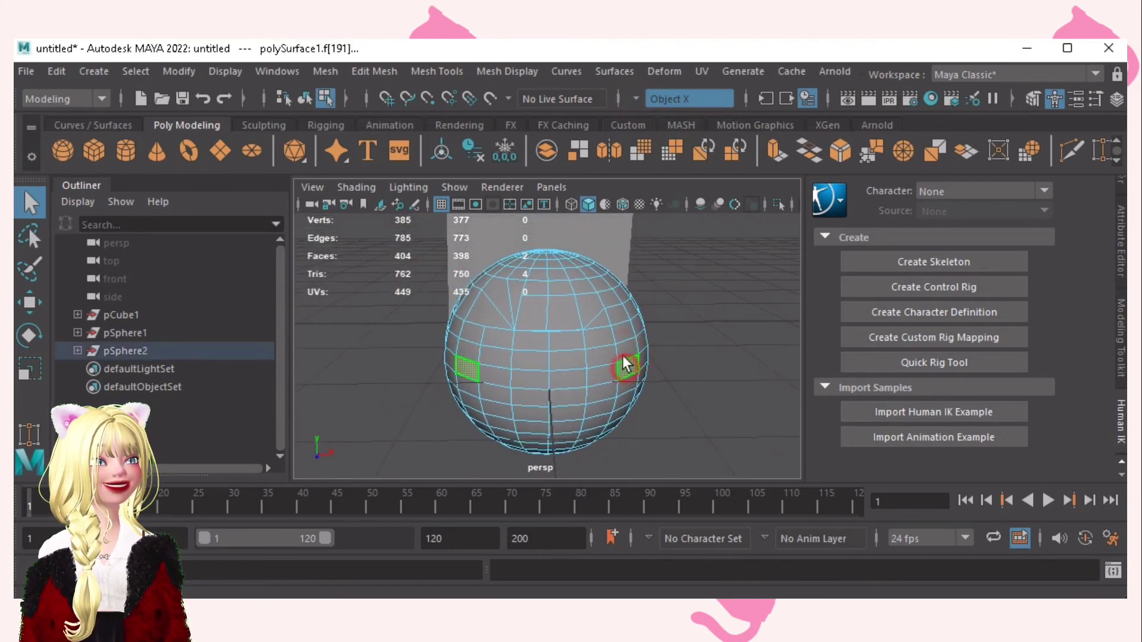
left_click(625, 344)
left_click(623, 332)
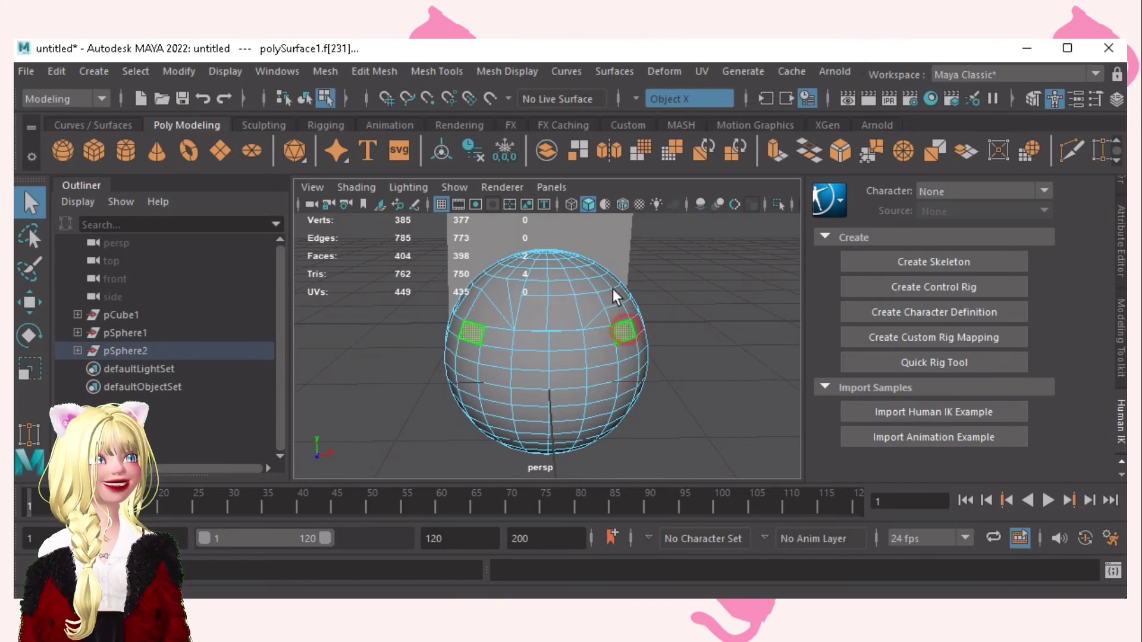